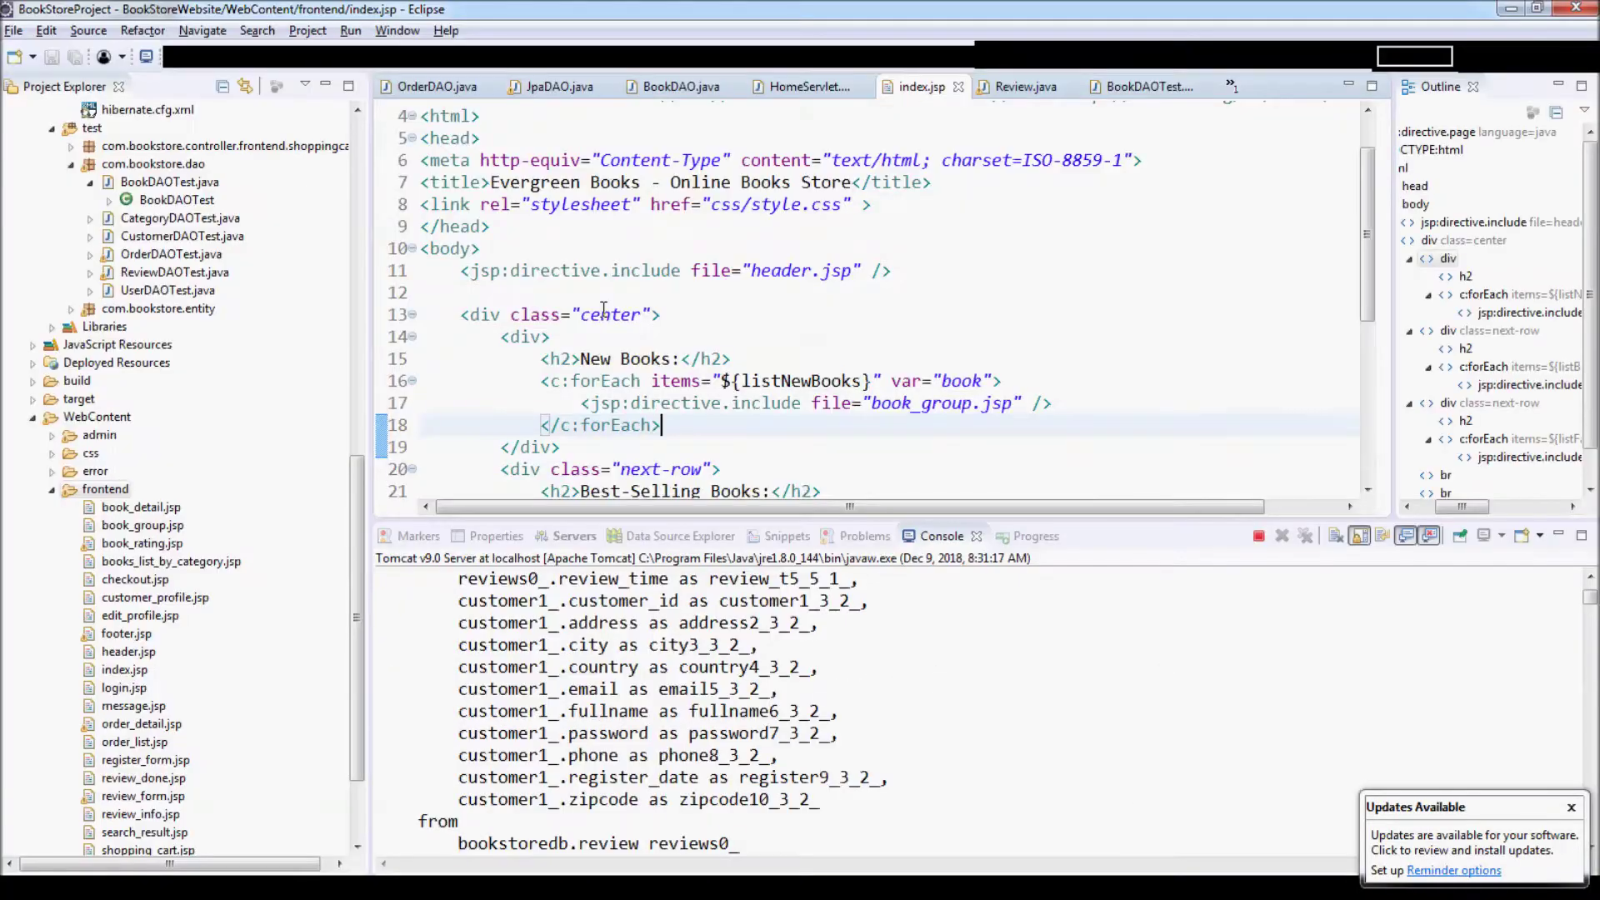
Close all open editor tabs in Eclipse with Close All
left_click(604, 313)
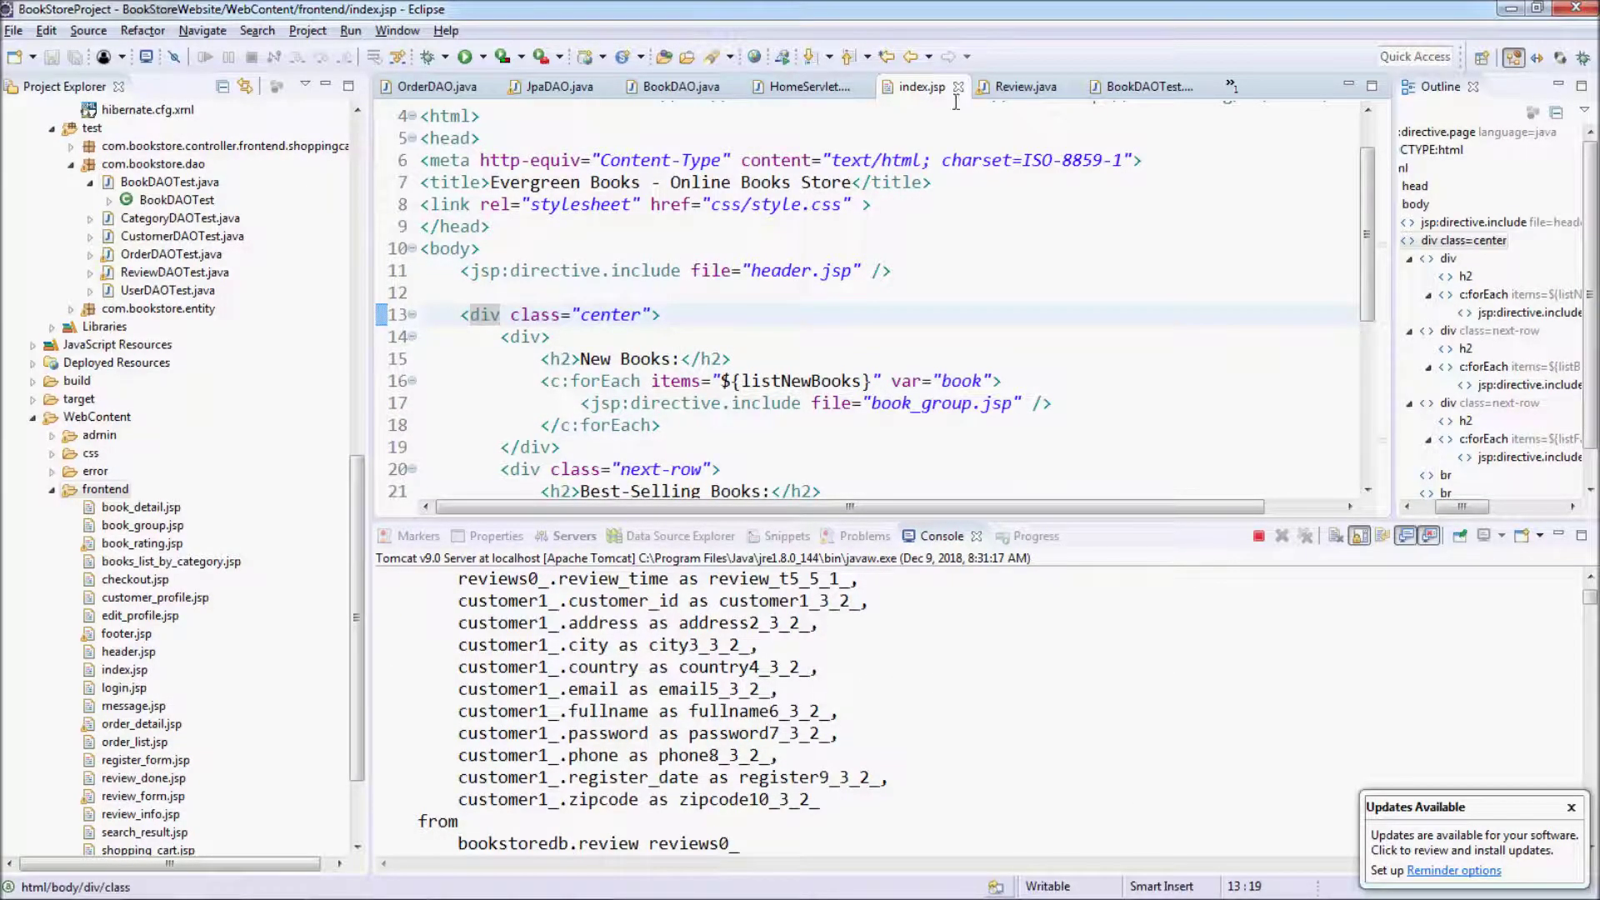
right_click(930, 94)
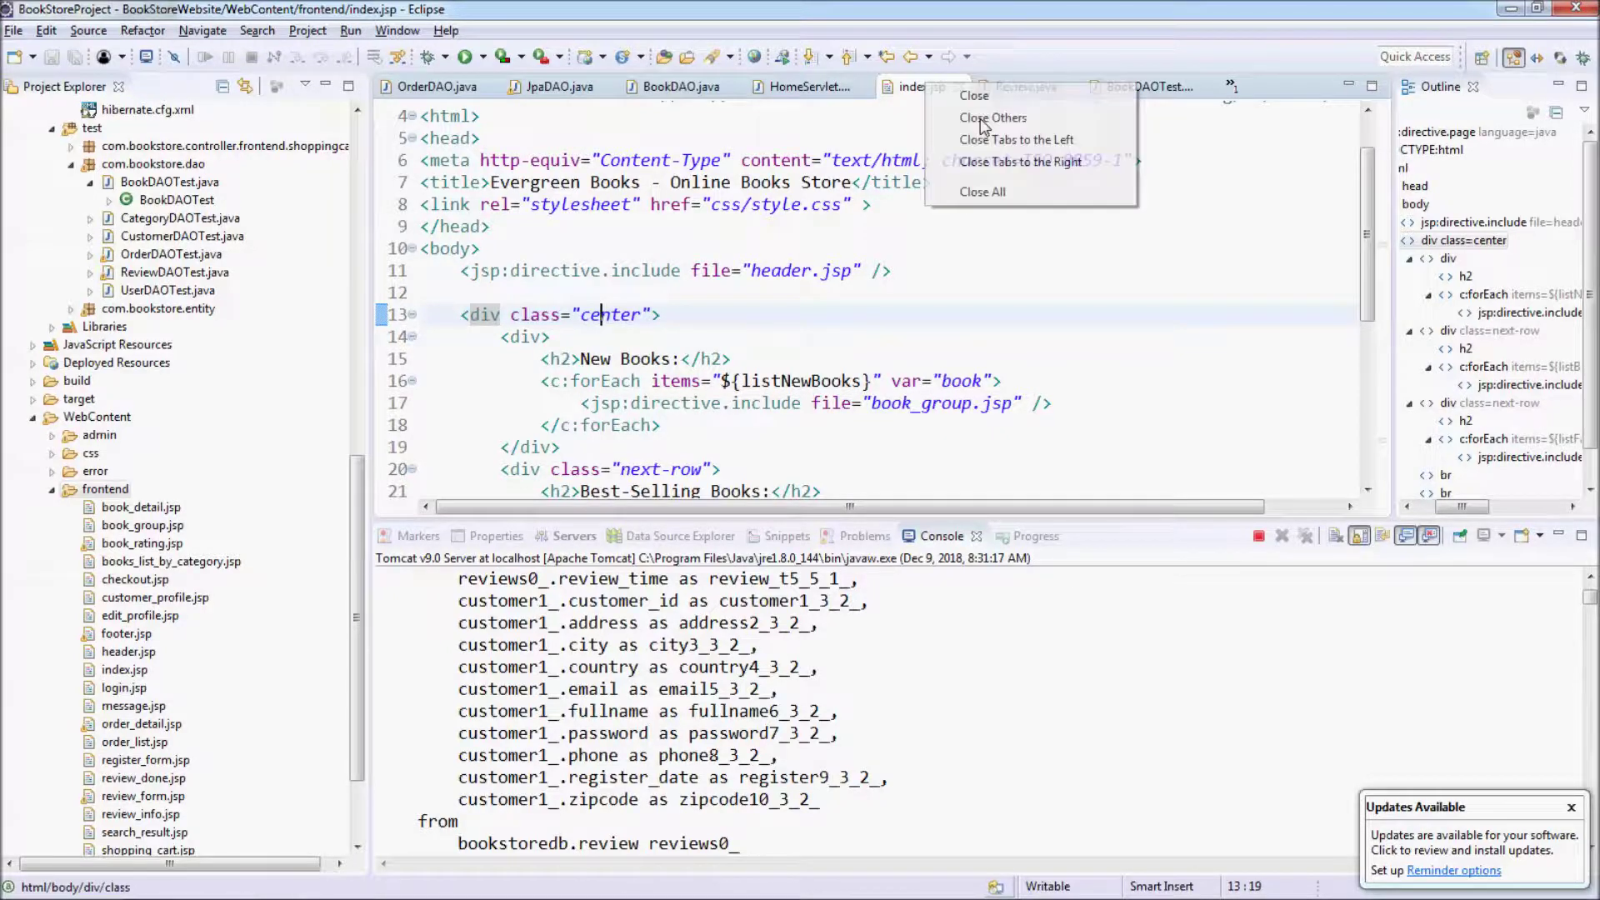
key("Escape")
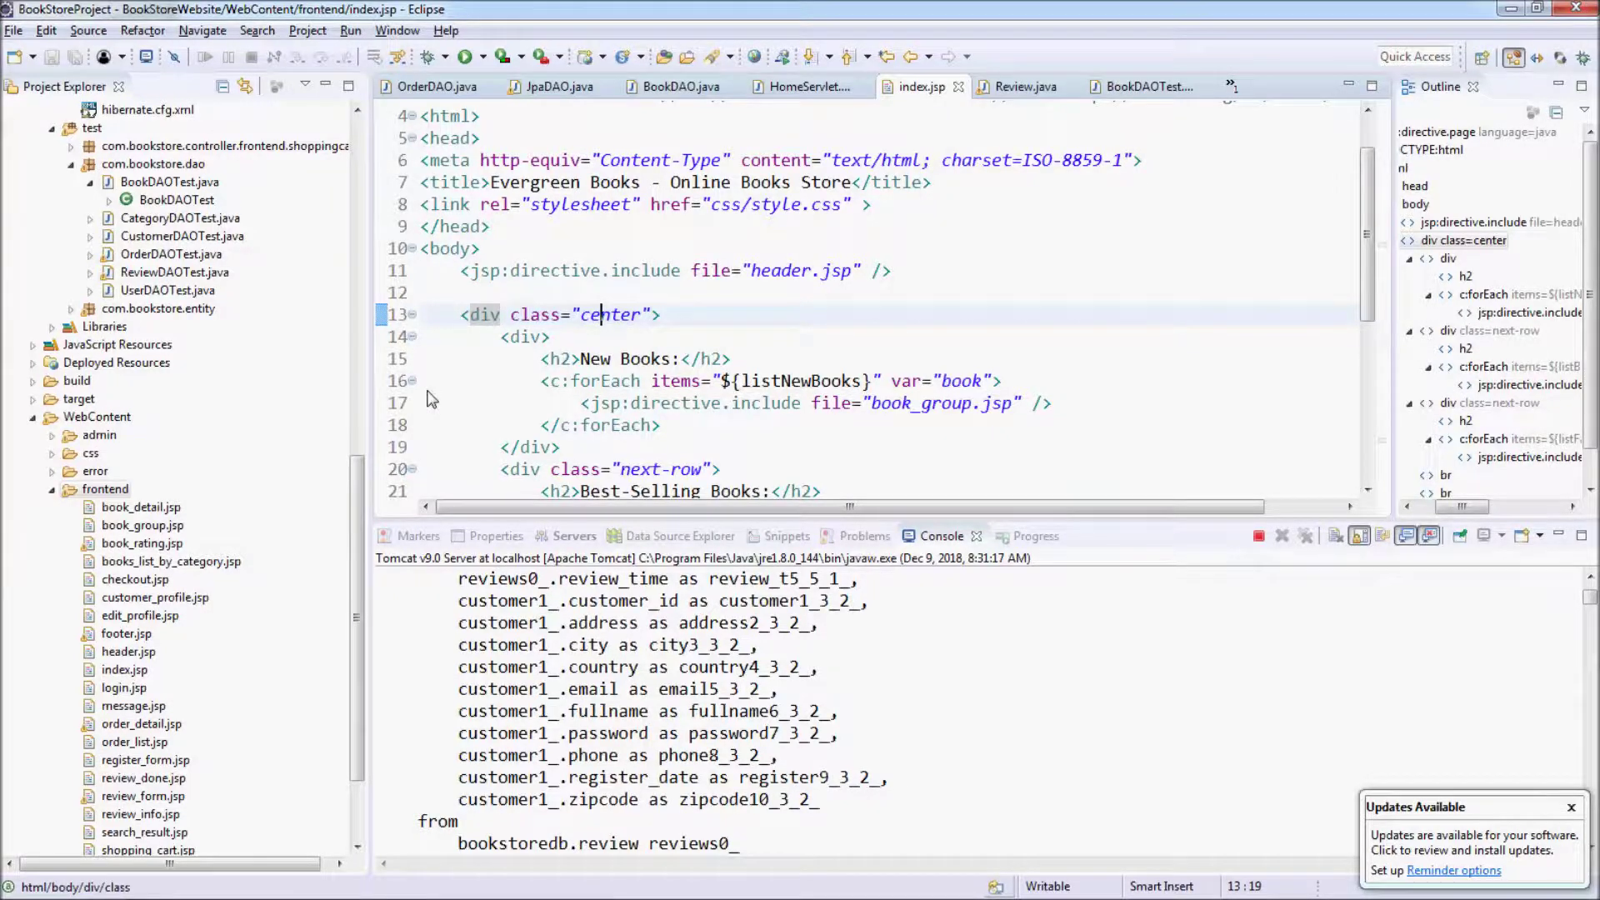
key("ctrl+shift+w")
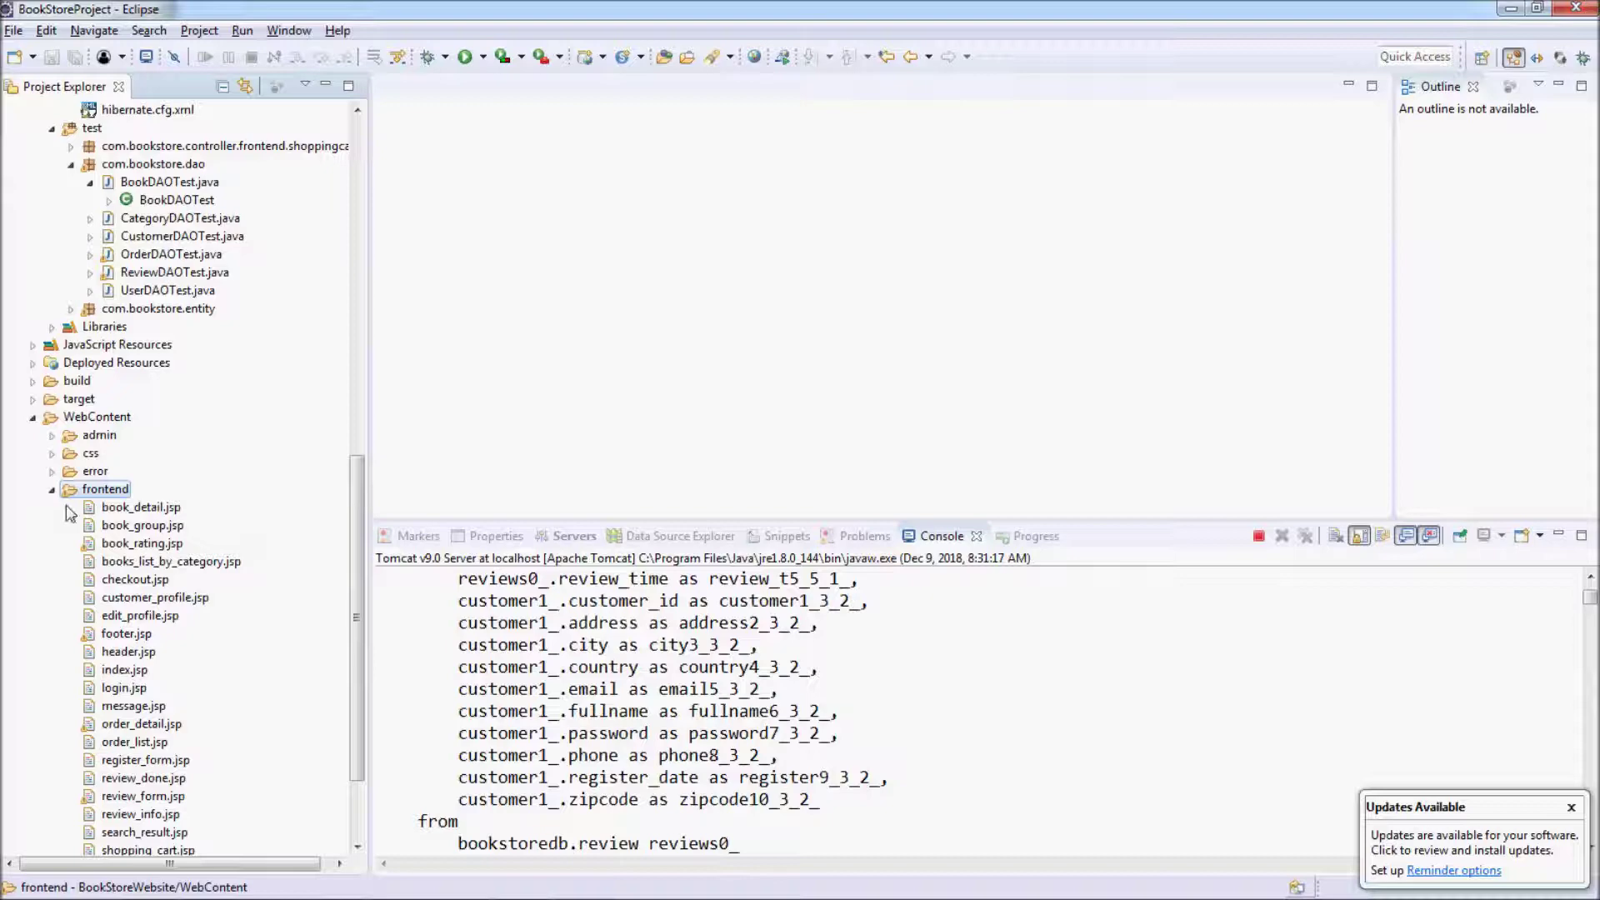
Collapse frontend and open WebContent/admin/index.jsp in the editor
left_click(55, 490)
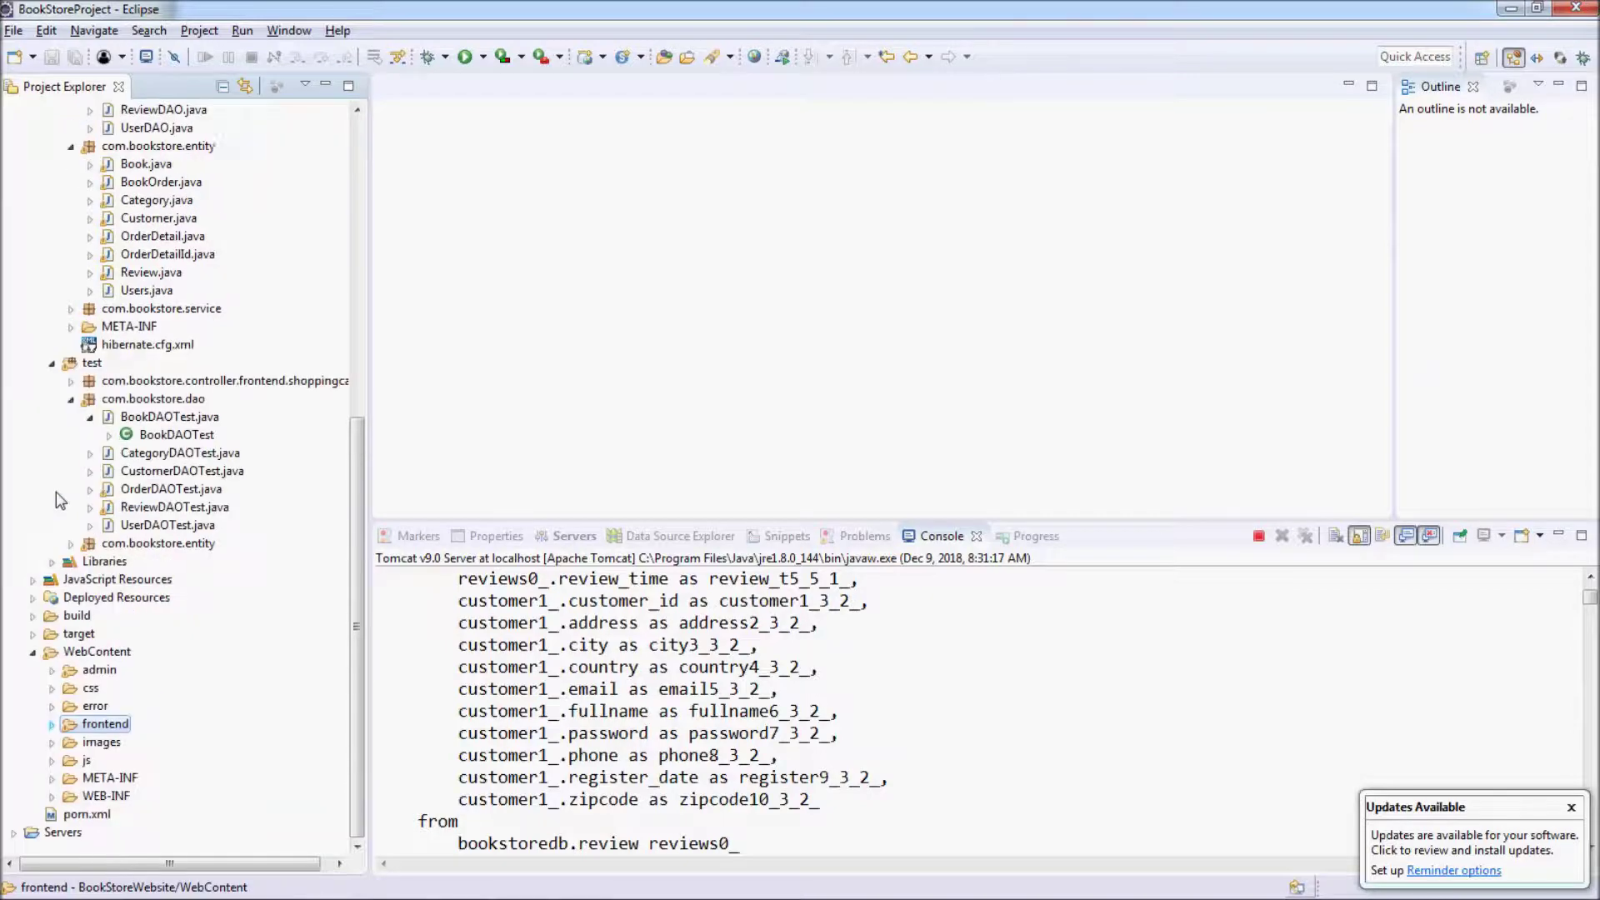
left_click(53, 670)
double_click(124, 670)
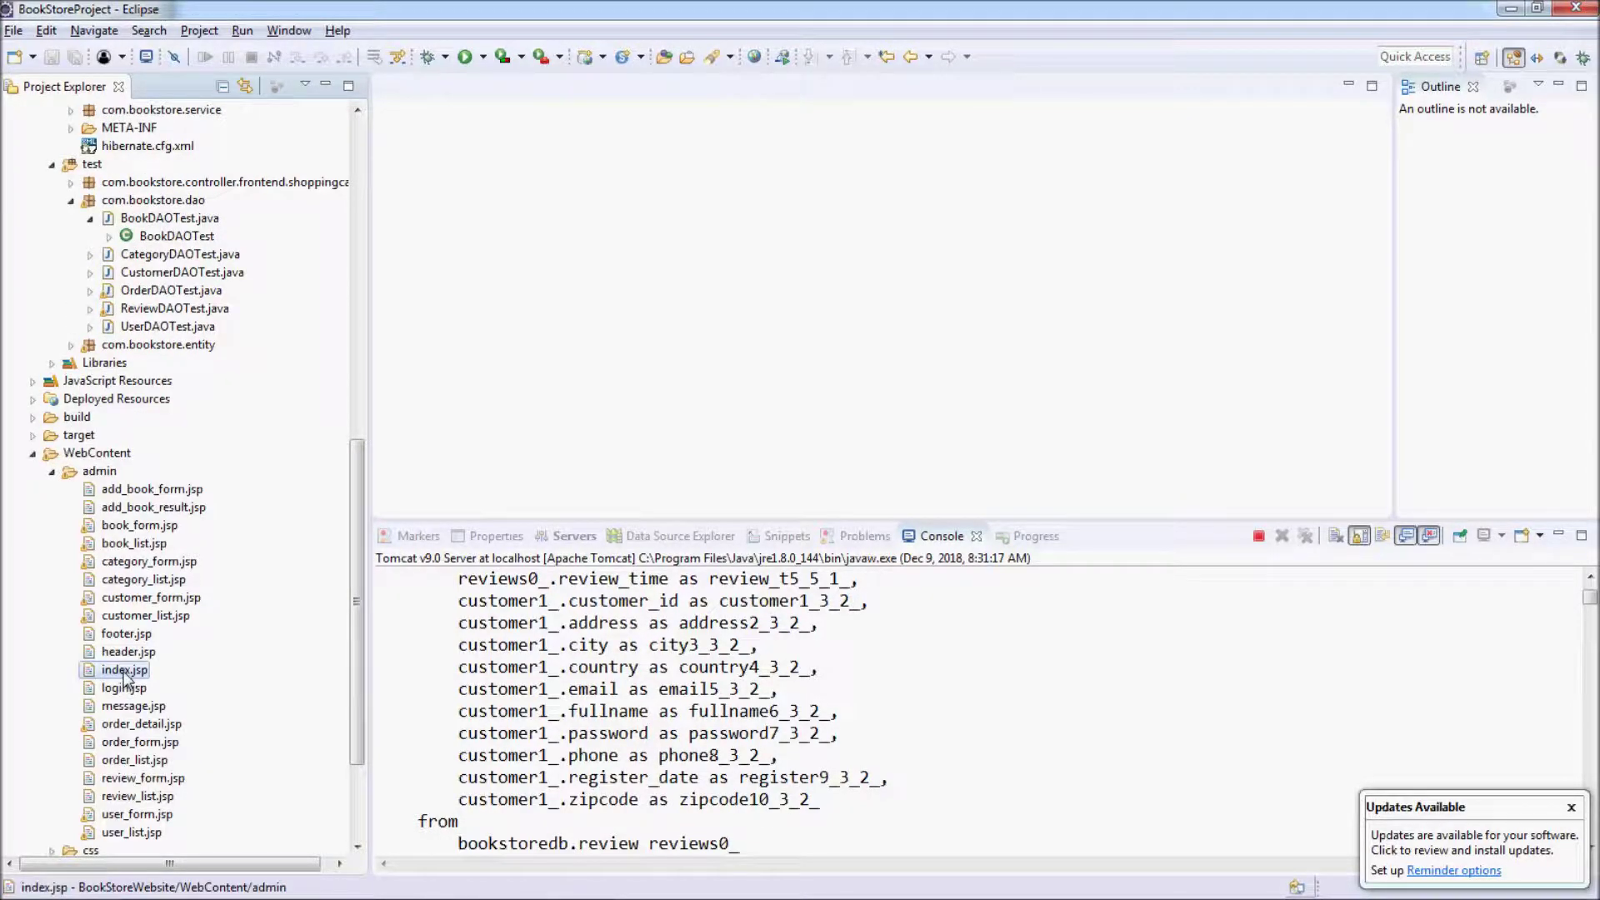
left_click(688, 341)
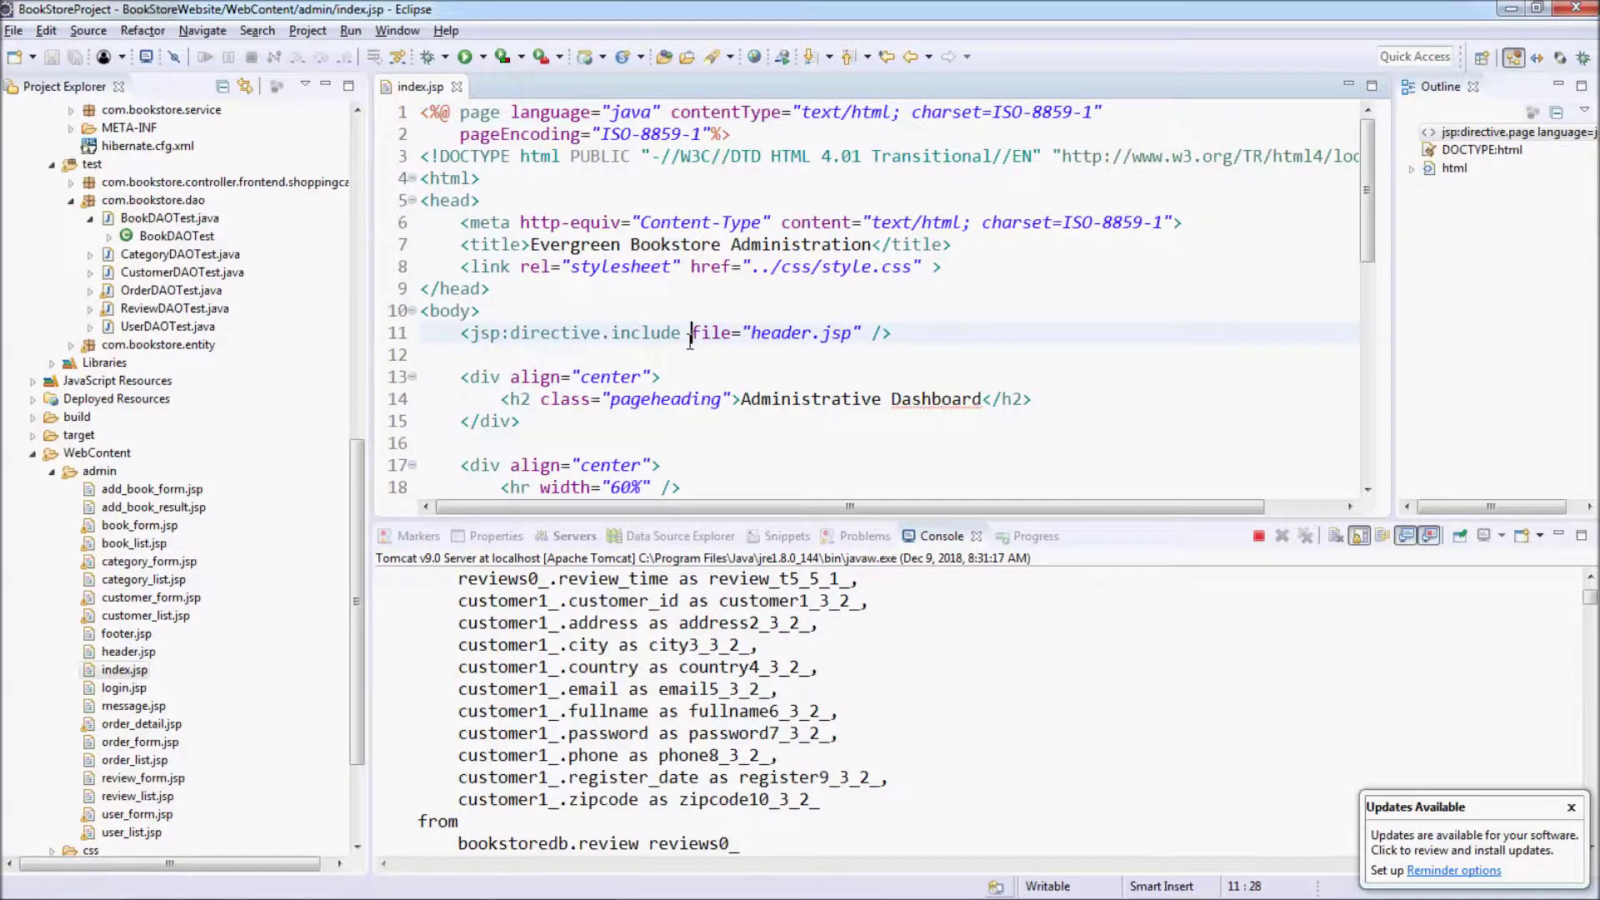
scroll(694, 350, "down", 4)
scroll(695, 350, "down", 2)
scroll(695, 350, "down", 2)
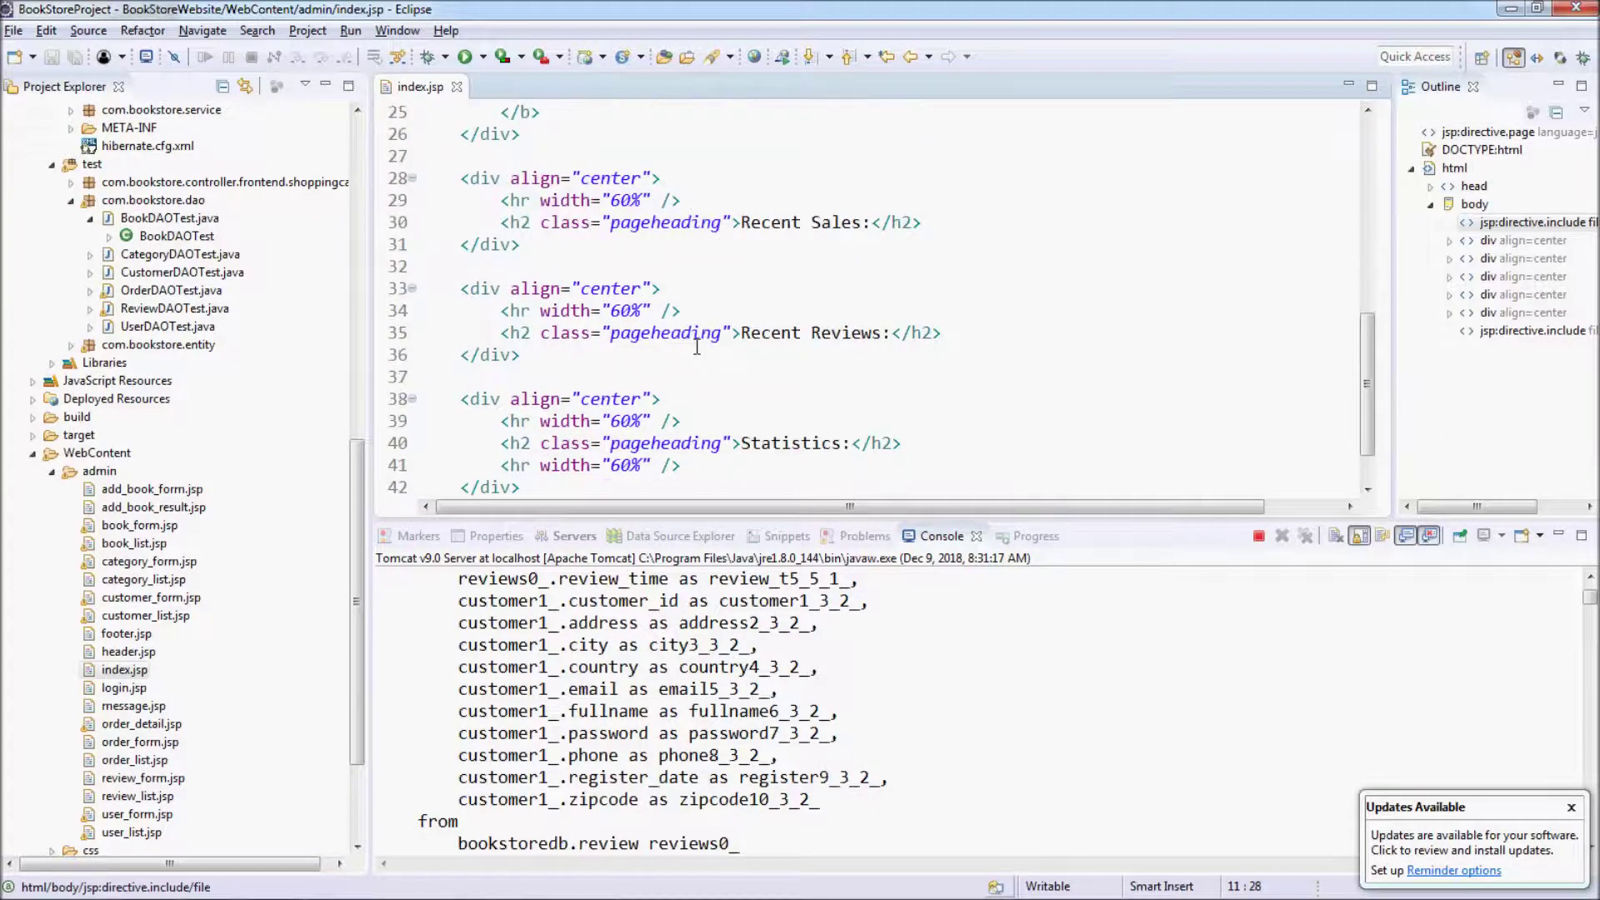
Maximize the index.jsp editor, review the New Book and New User hrefs, and dismiss the updates popup
key("ctrl+m")
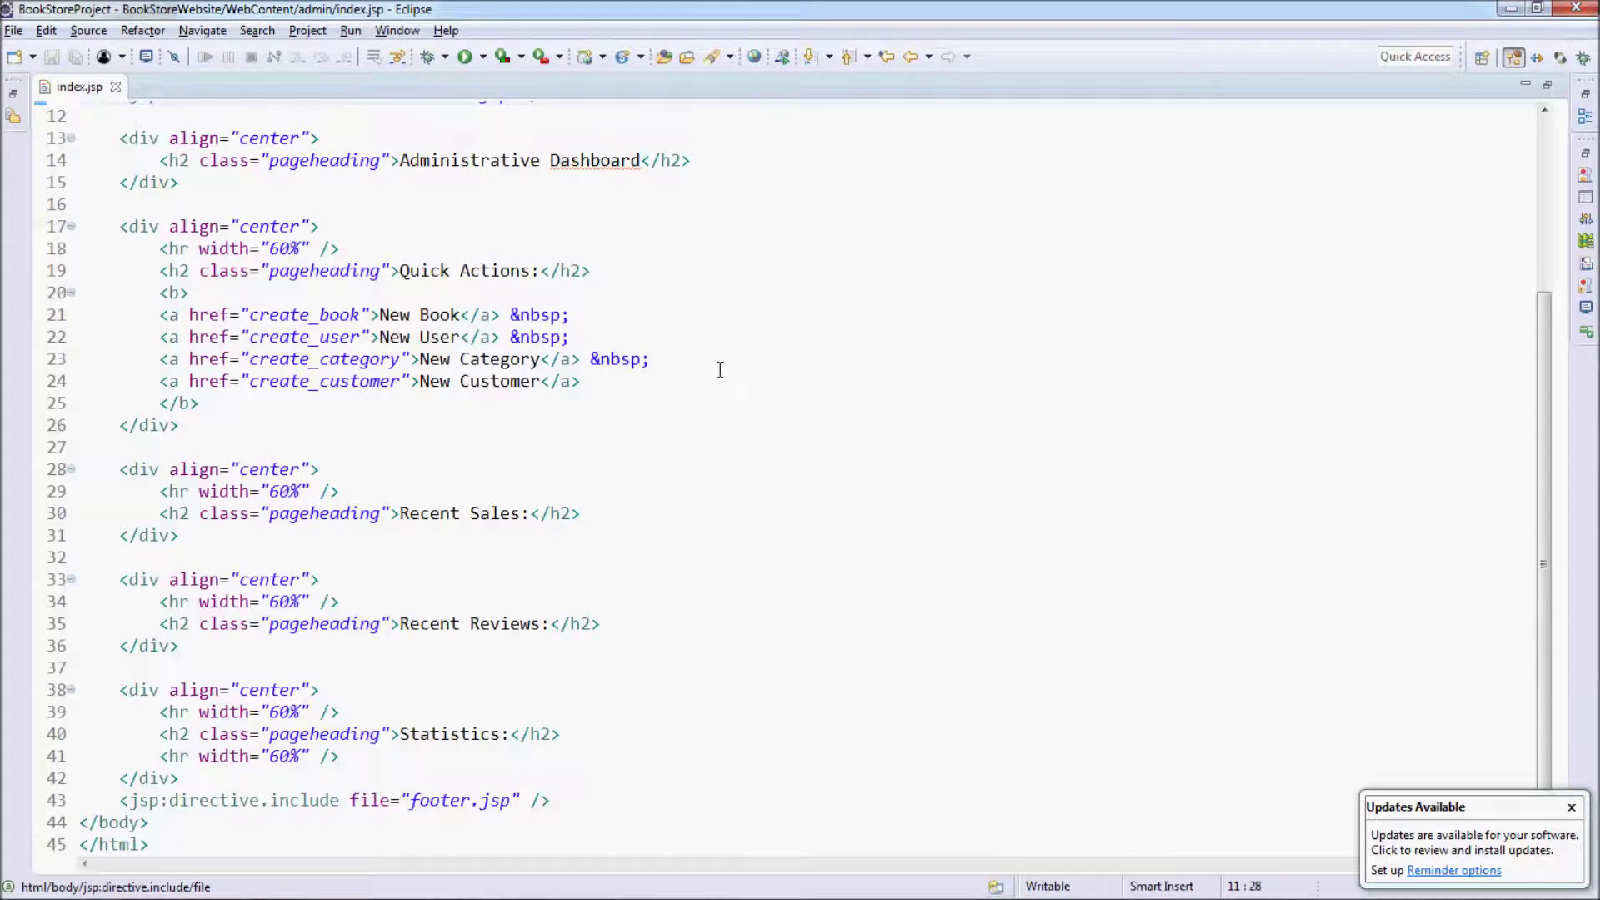
left_click(360, 319)
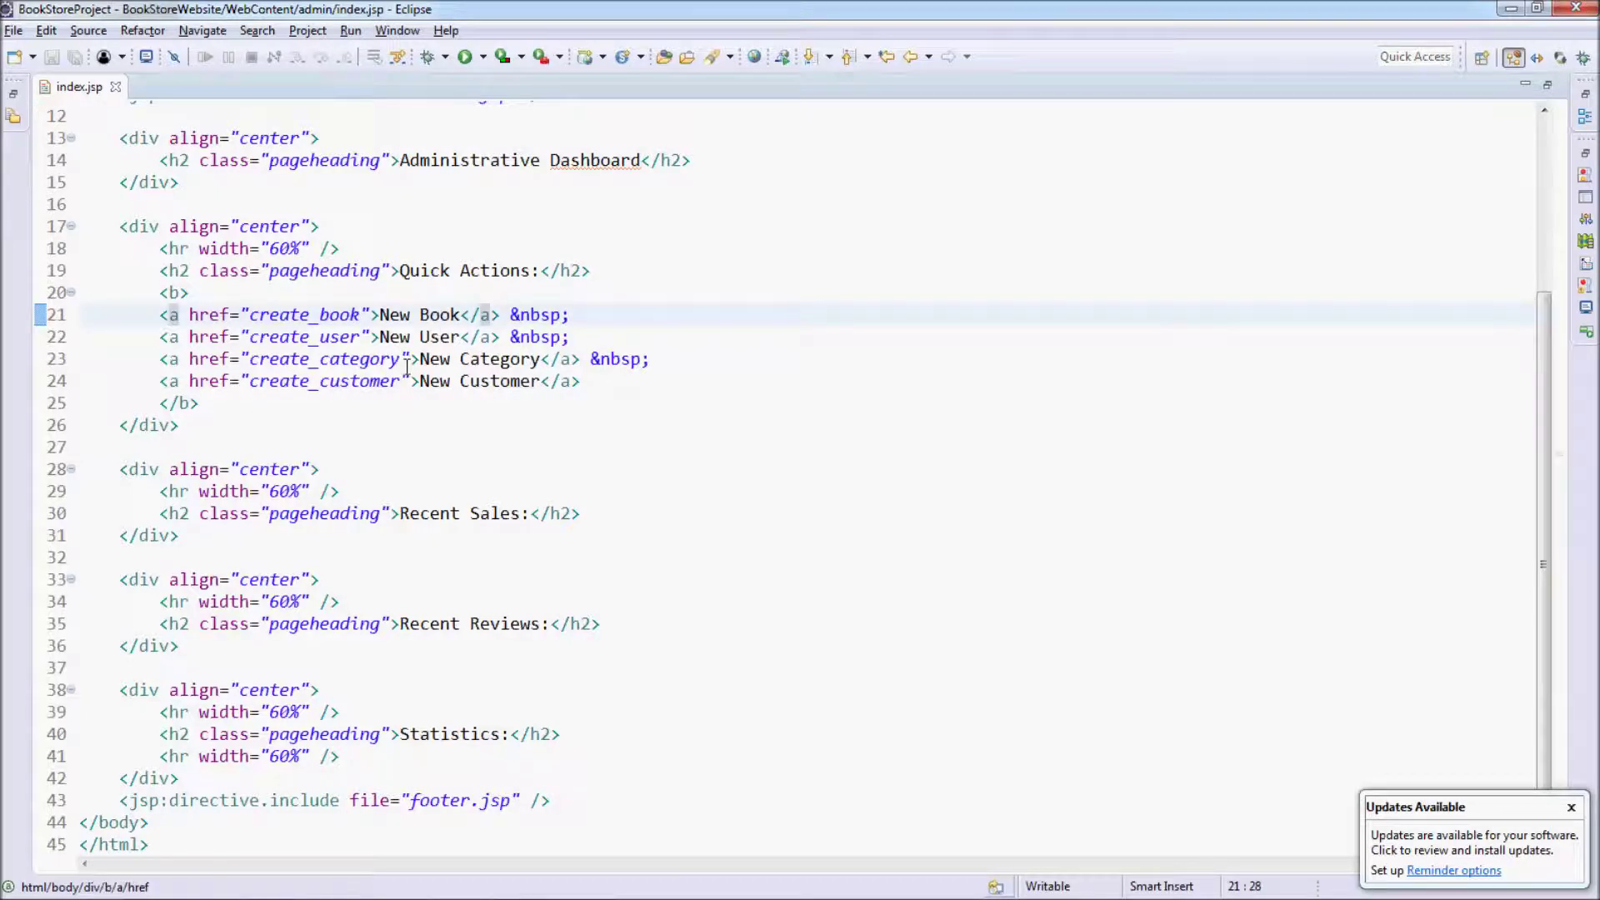
left_click(322, 337)
scroll(474, 423, "up", 1)
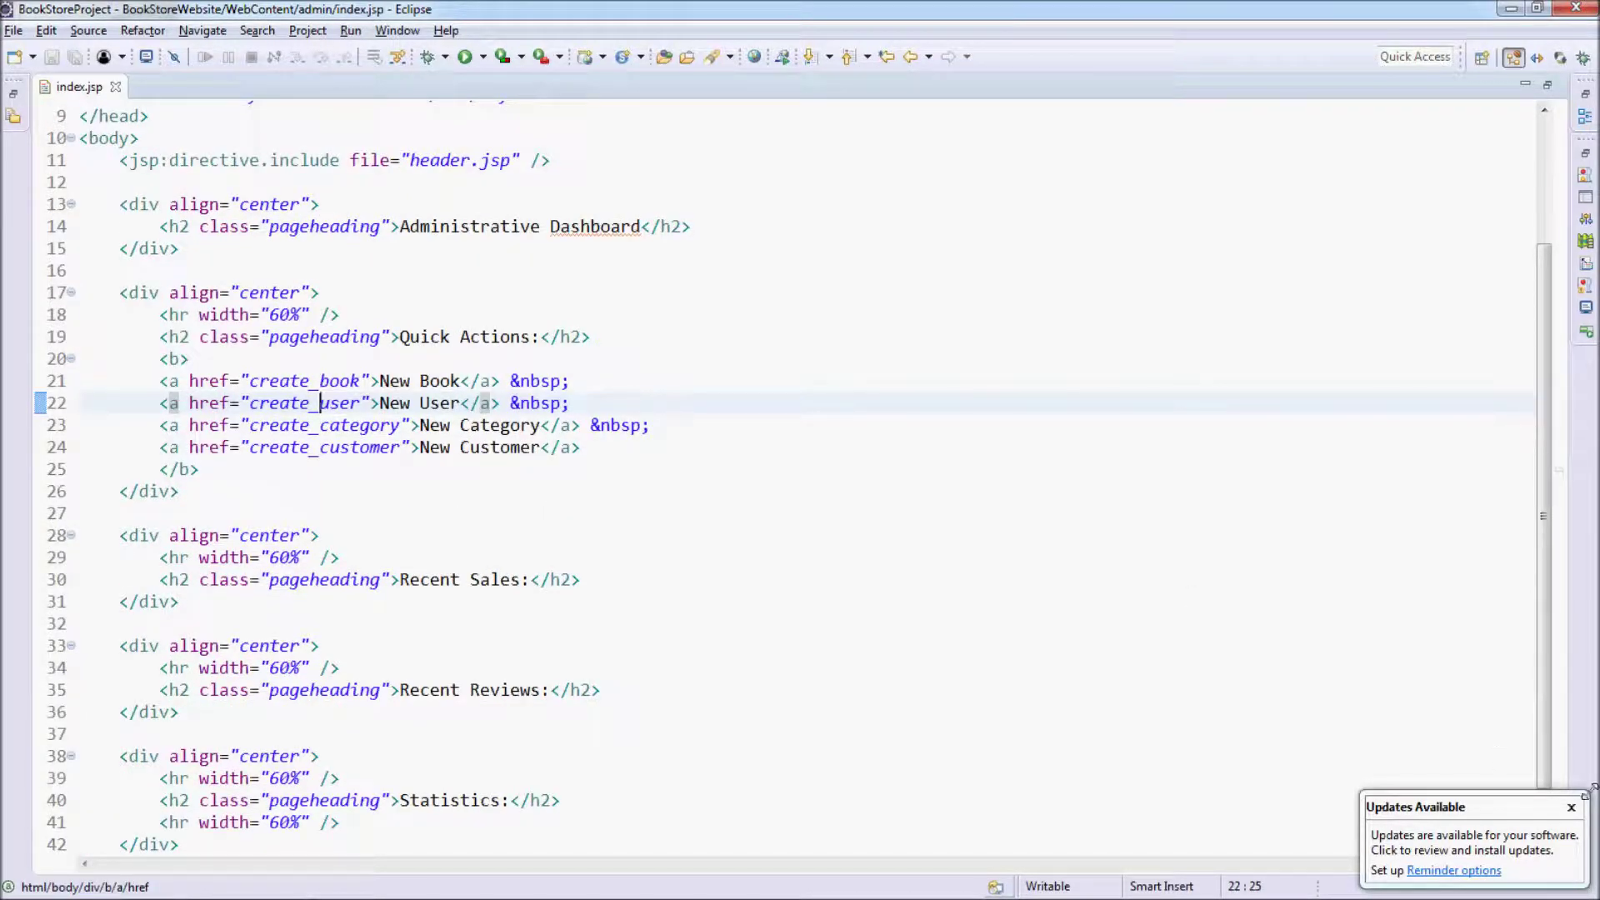
left_click(1571, 805)
key("alt+Tab")
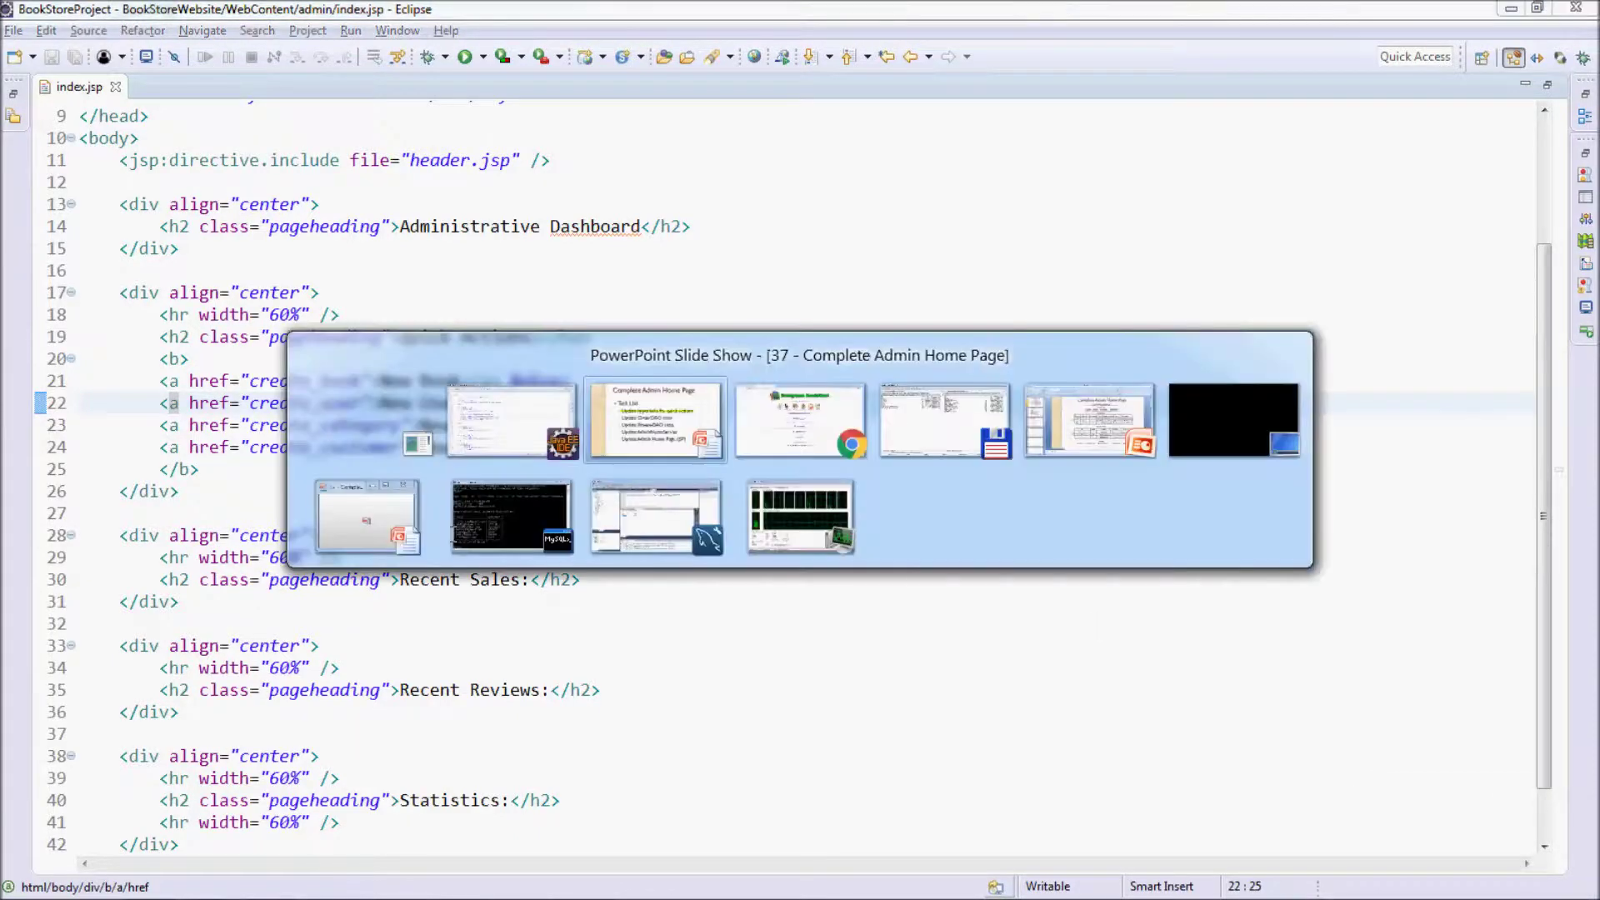
Check the Books page in Chrome, change line 21's New Book href from create_book to new_book, then view Users Management
key("Tab")
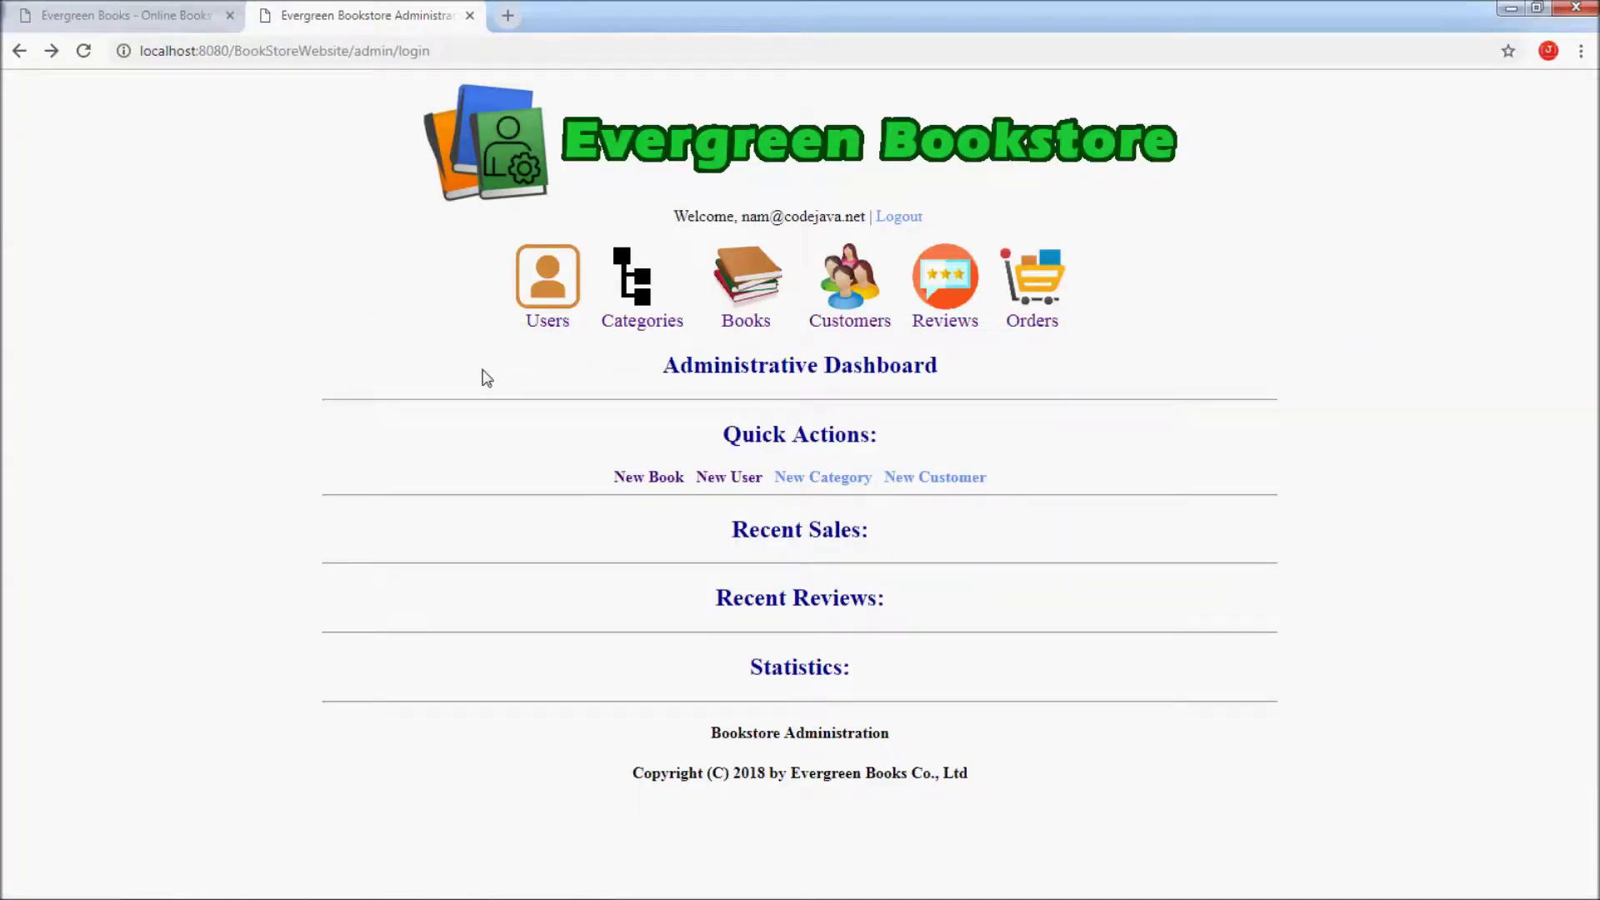
left_click(745, 283)
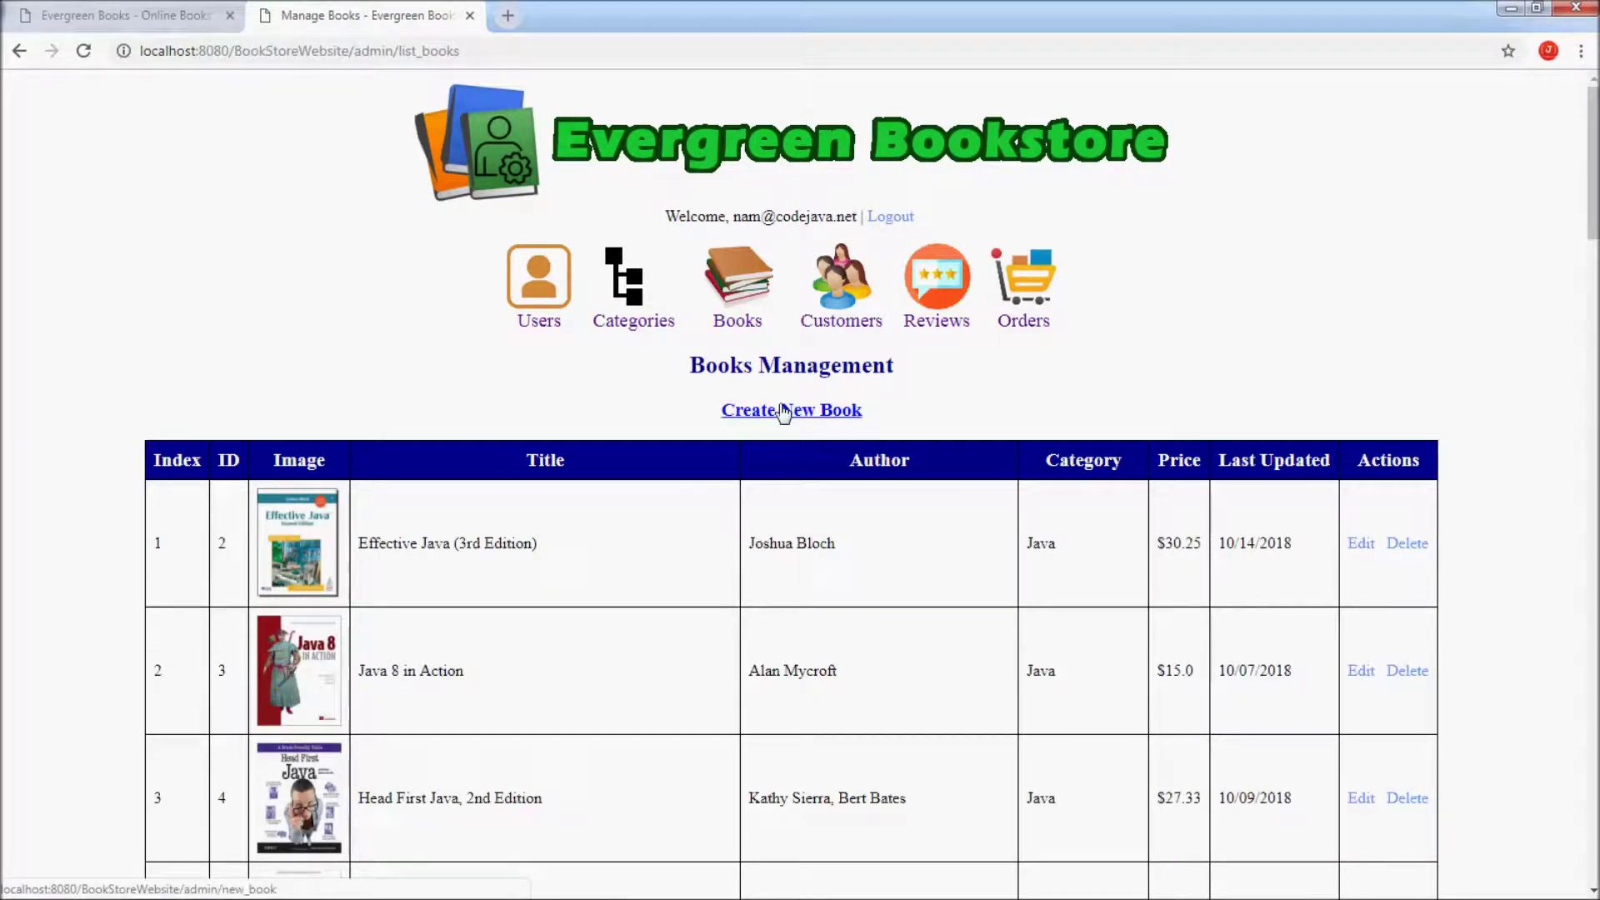
key("alt+Tab")
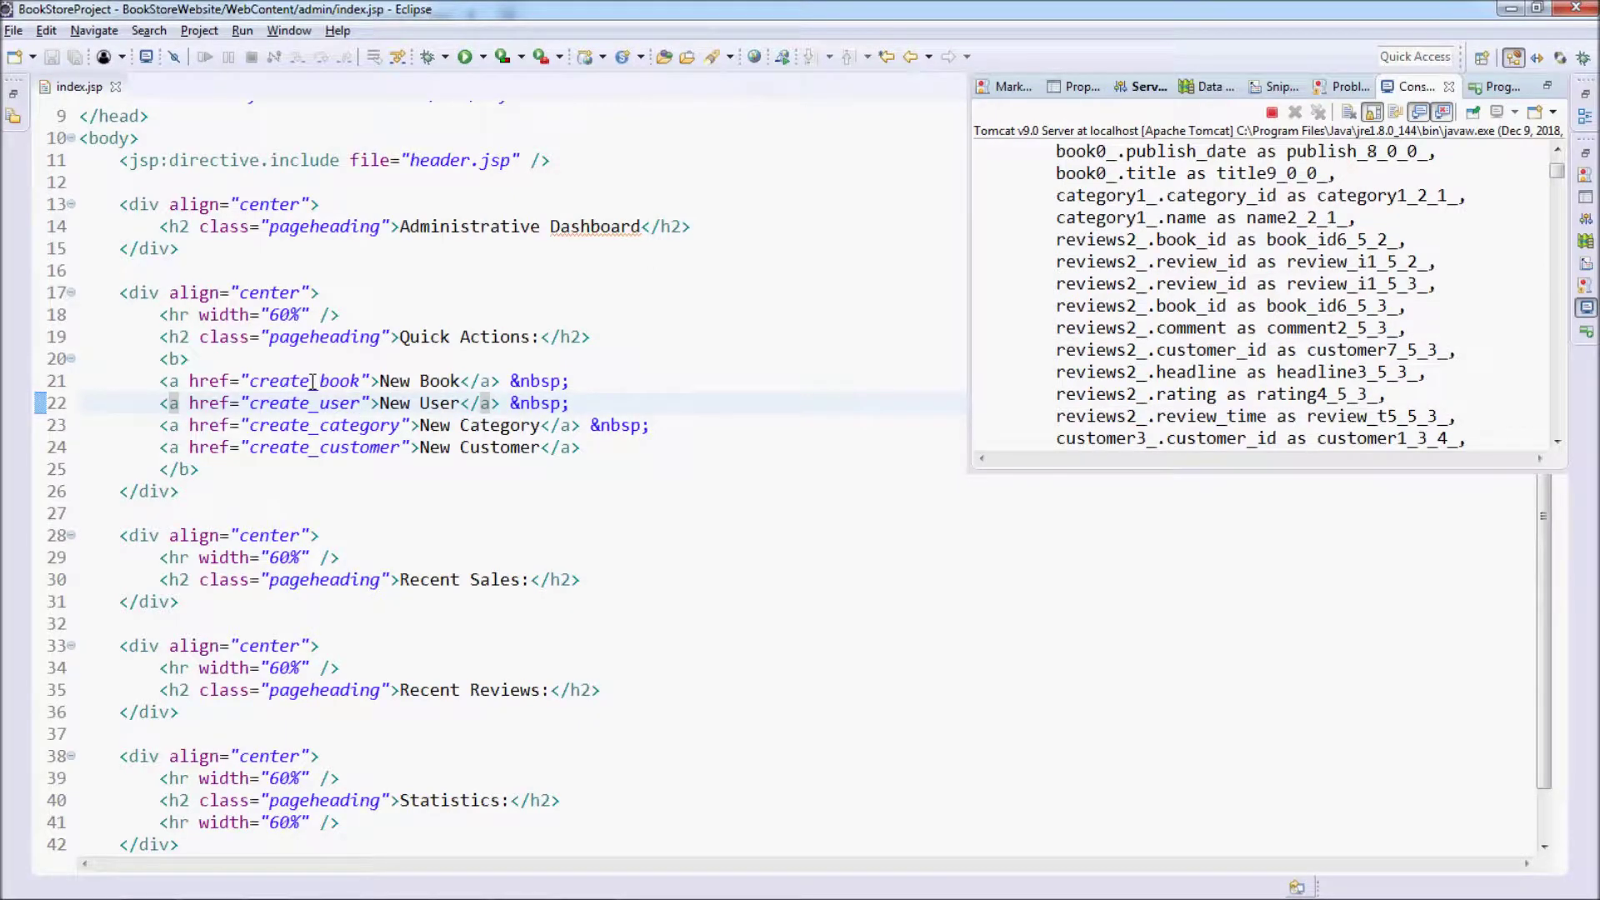
key("ctrl+m")
left_click(311, 380)
key("BackSpace")
key("BackSpace")
key("BackSpace")
type("new")
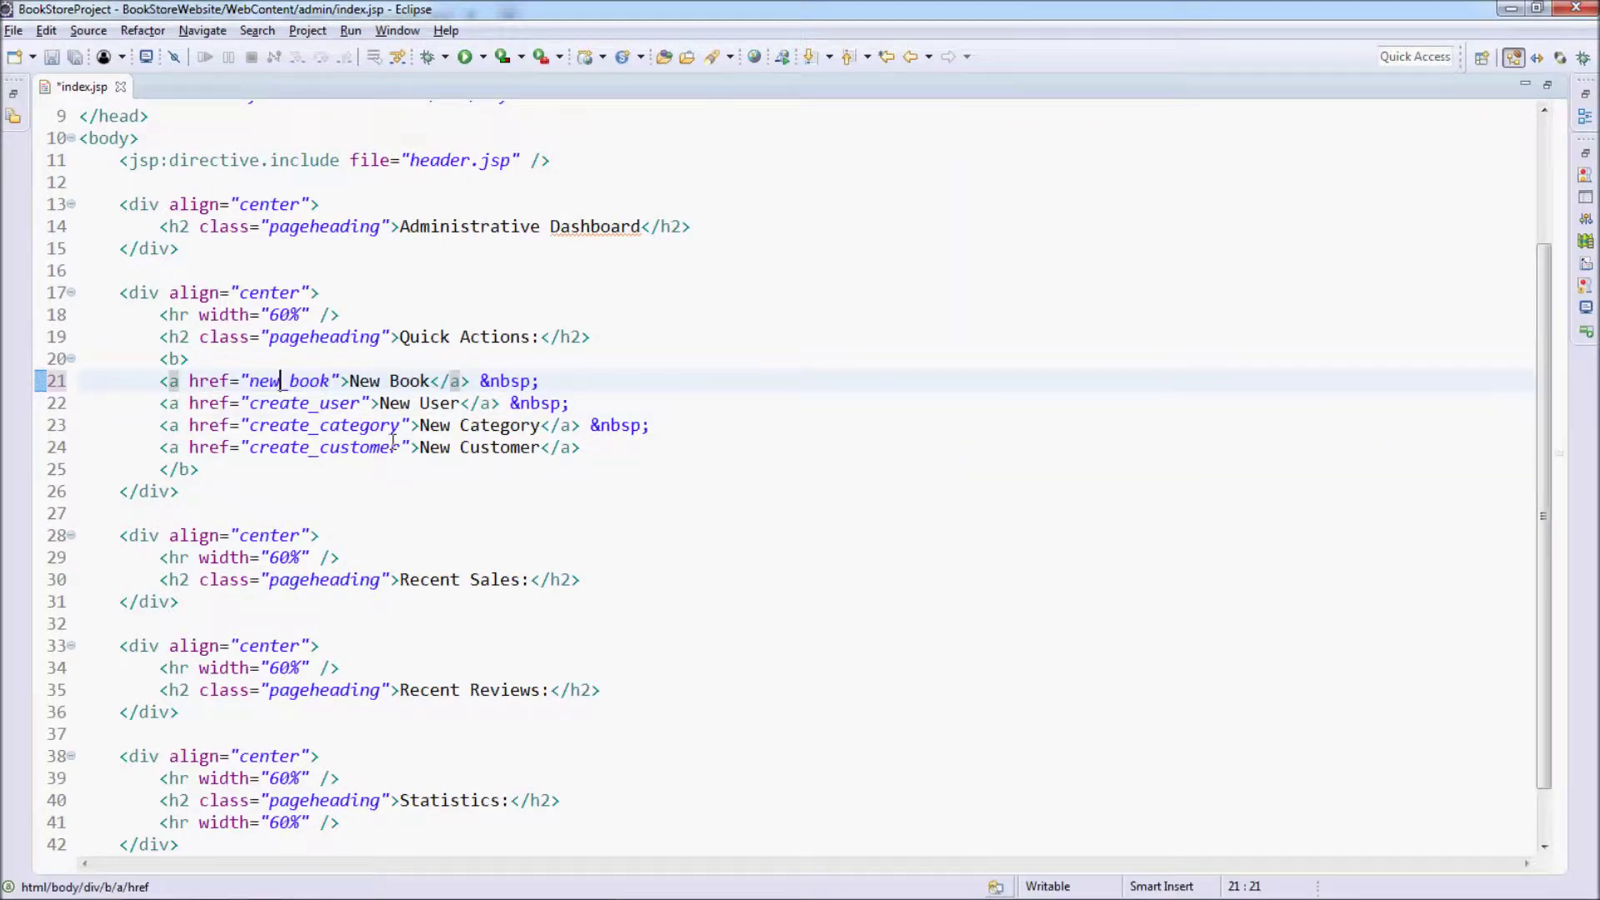
key("alt+Tab")
left_click(538, 323)
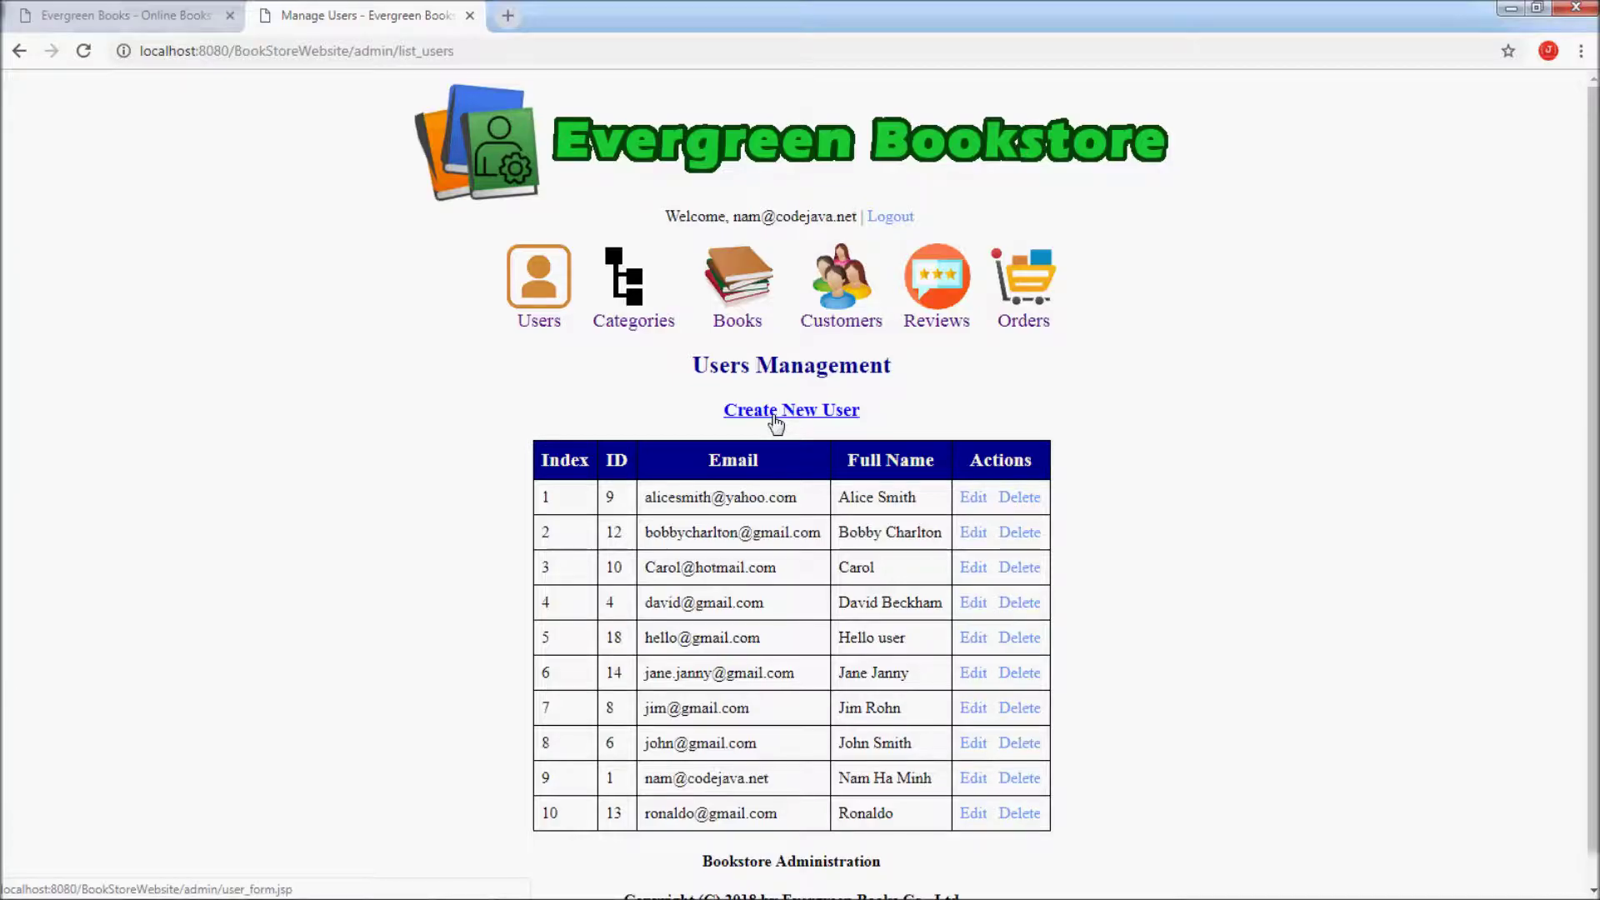
Change line 22's New User href from create_user to user_form.jsp
key("alt+Tab")
left_click(320, 403)
key("BackSpace")
key("BackSpace")
key("BackSpace")
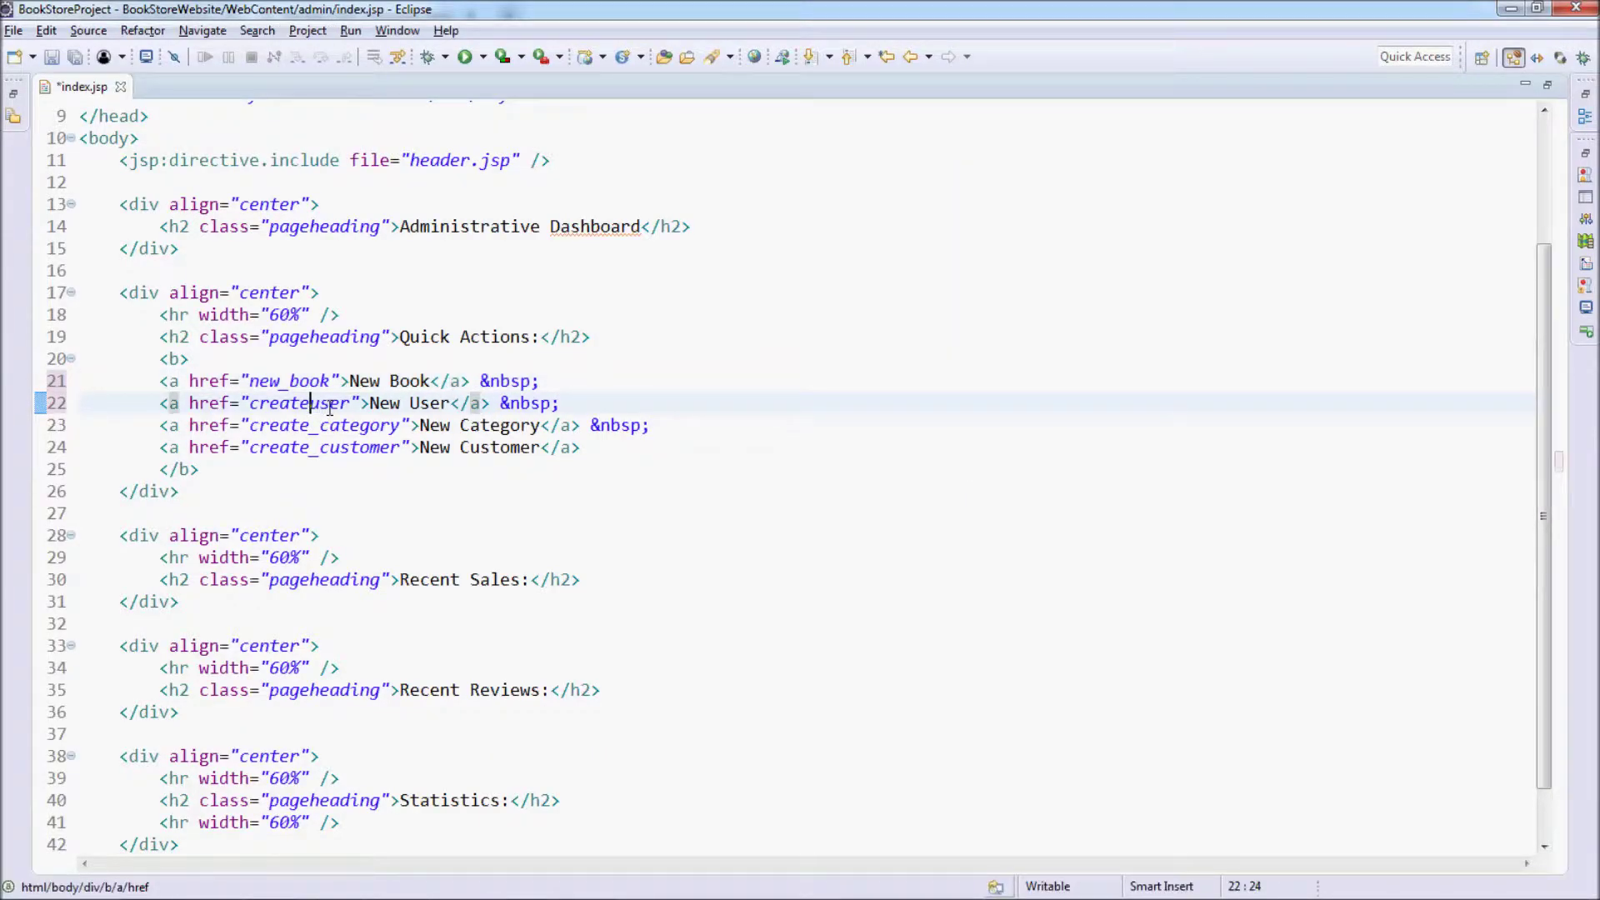
key("BackSpace")
key("BackSpace")
key("BackSpace")
type("_")
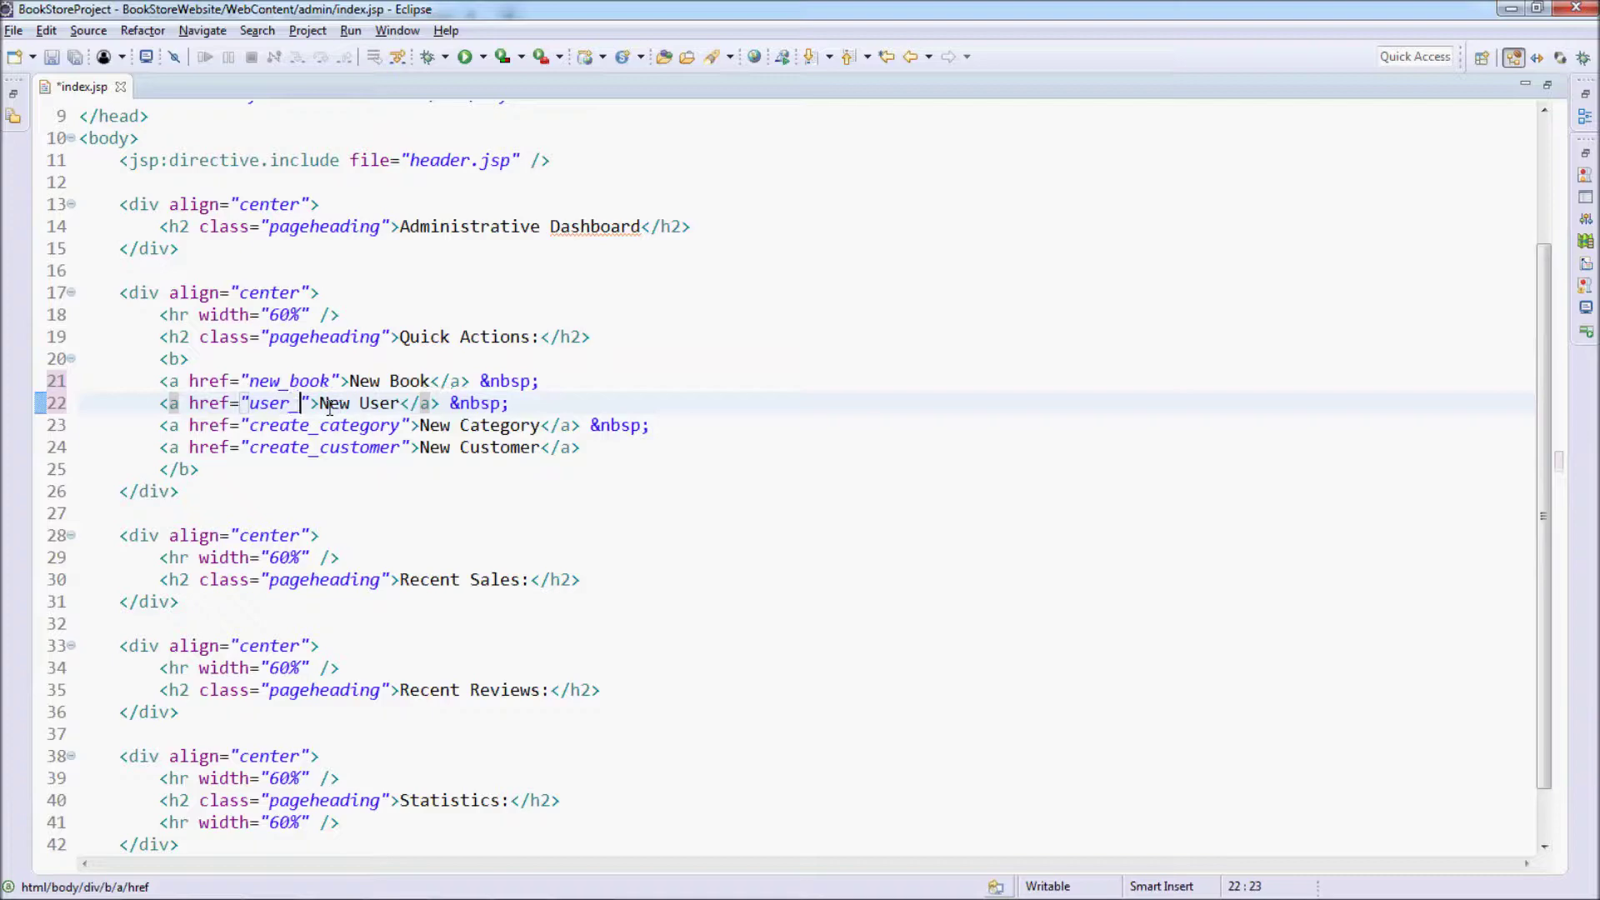
type("form.jsp")
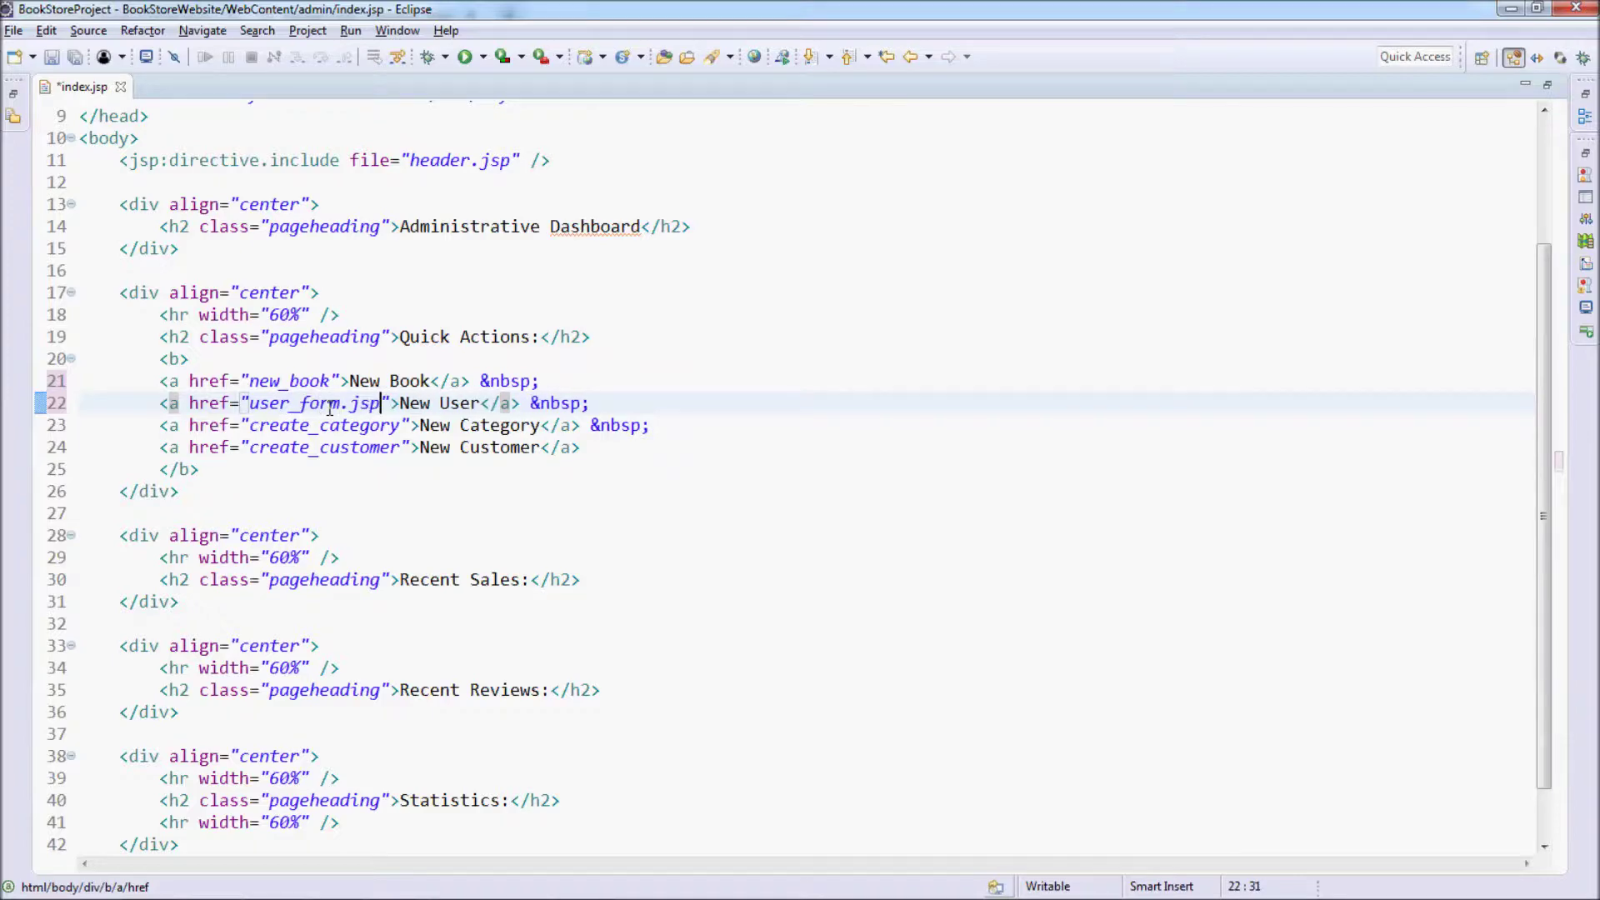
key("alt+Tab")
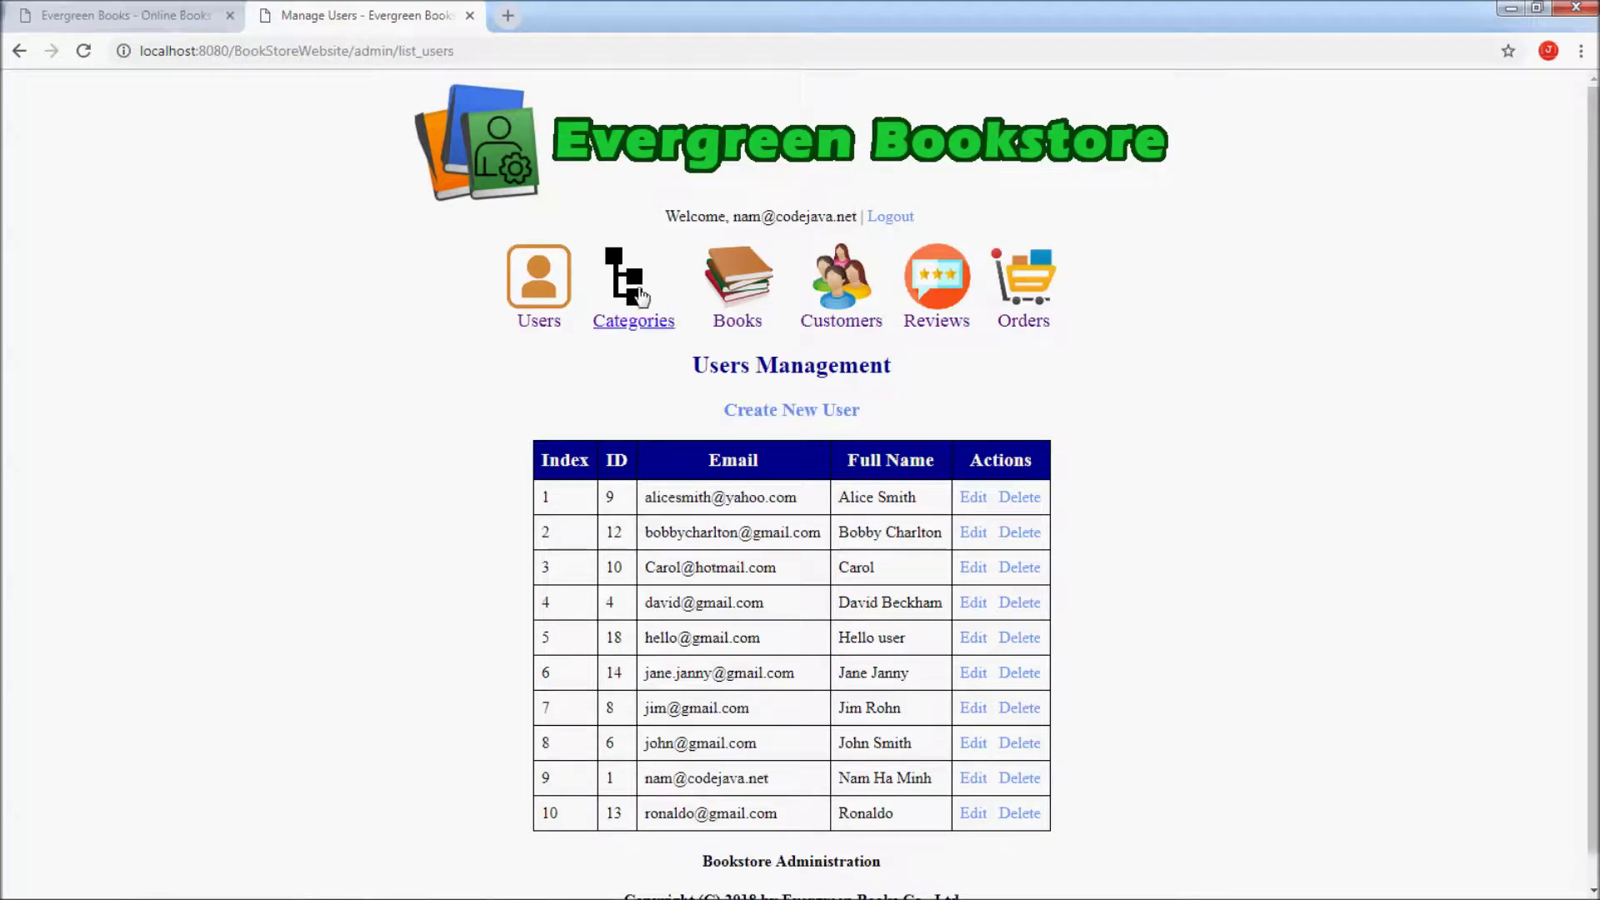
Check Categories in Chrome, then change line 23's New Category href to category_form.jsp
left_click(627, 287)
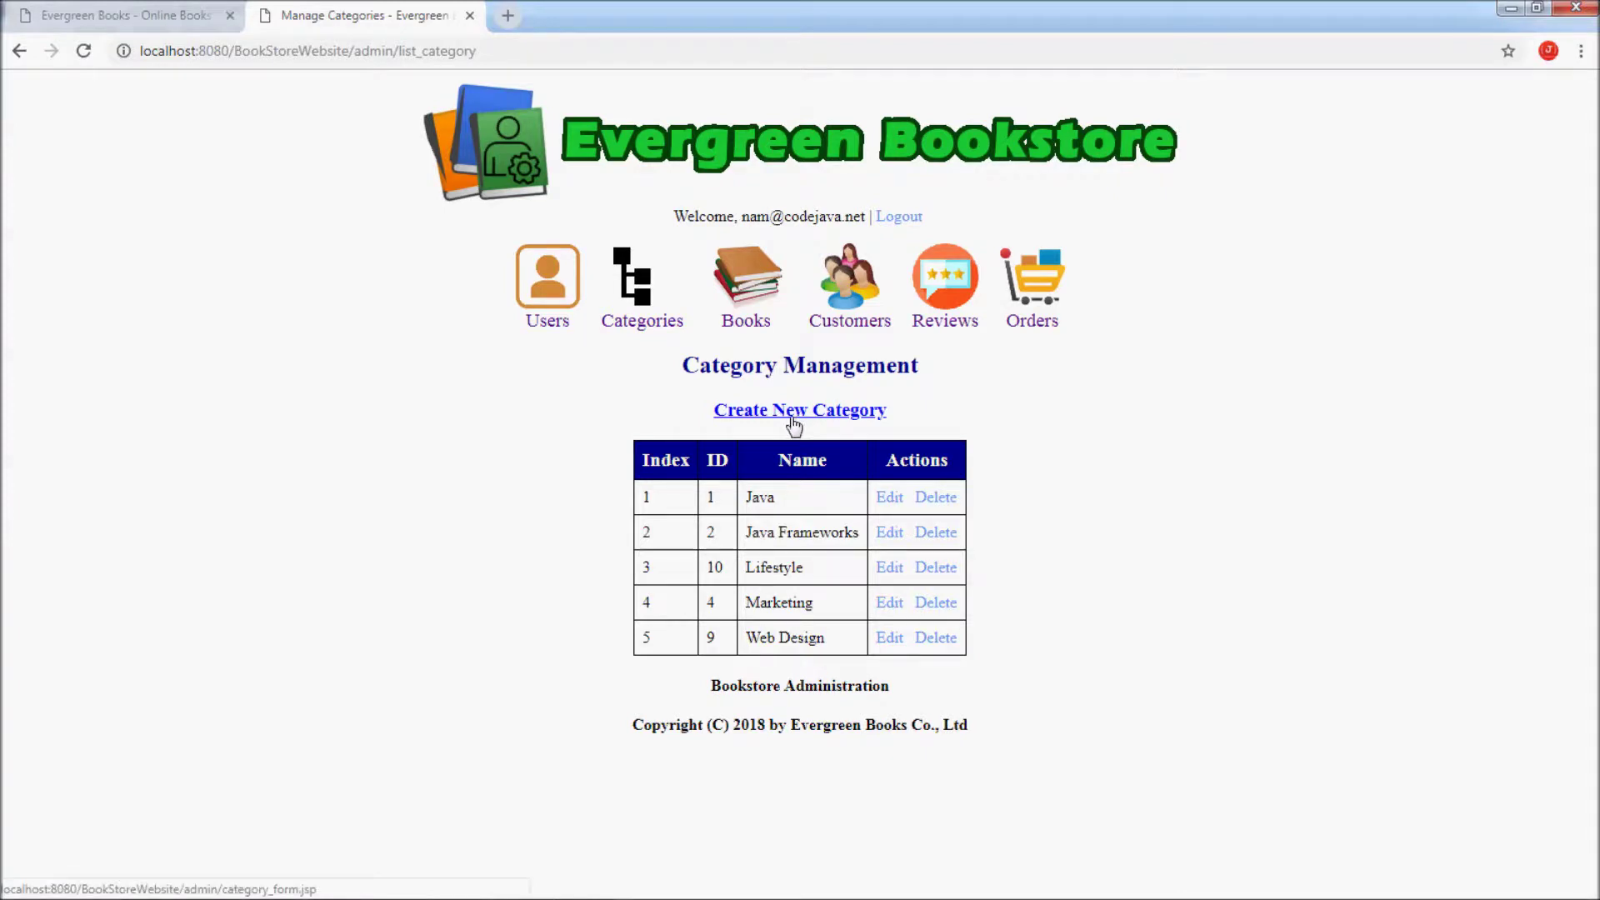
key("alt+Tab")
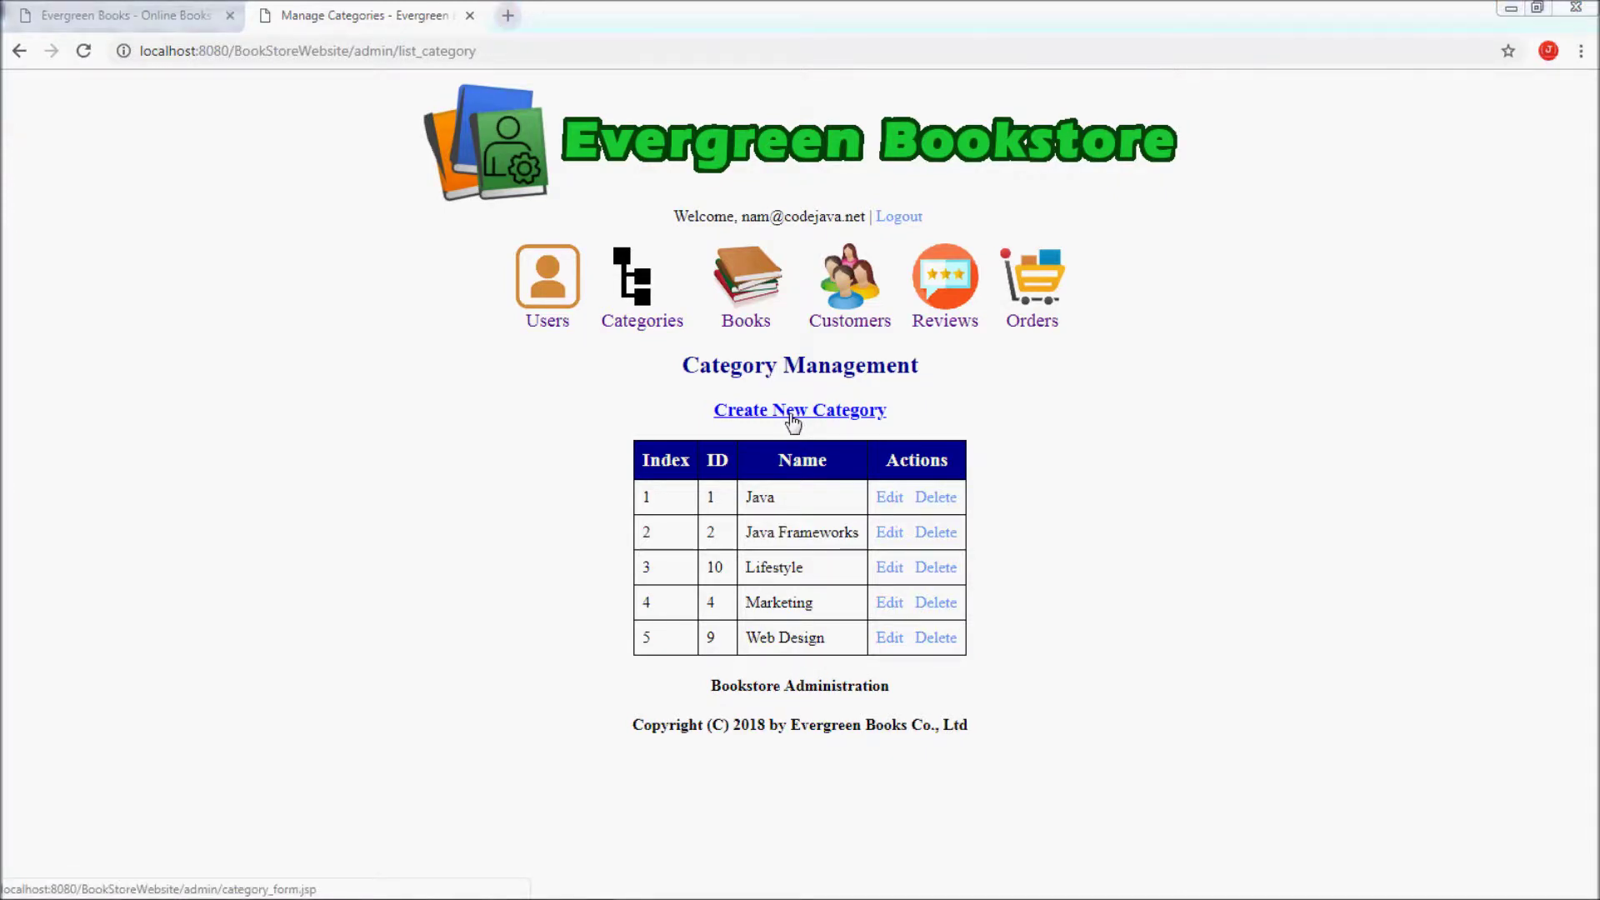
left_click(340, 421)
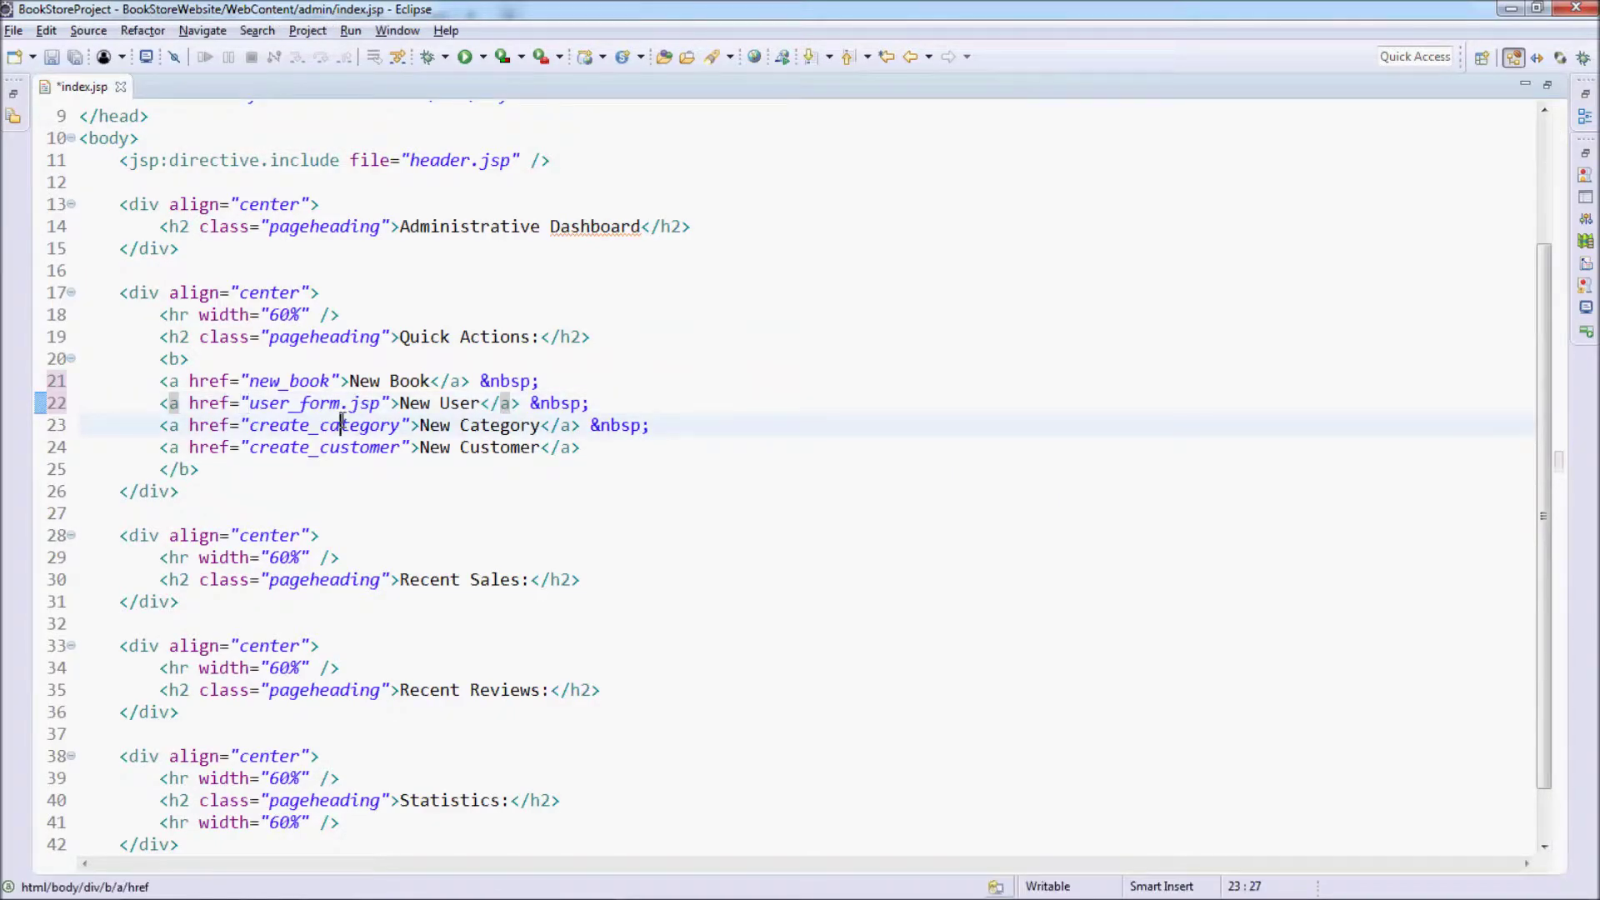
key("BackSpace")
key("BackSpace")
key("BackSpace")
key("BackSpace")
key("ctrl+Right")
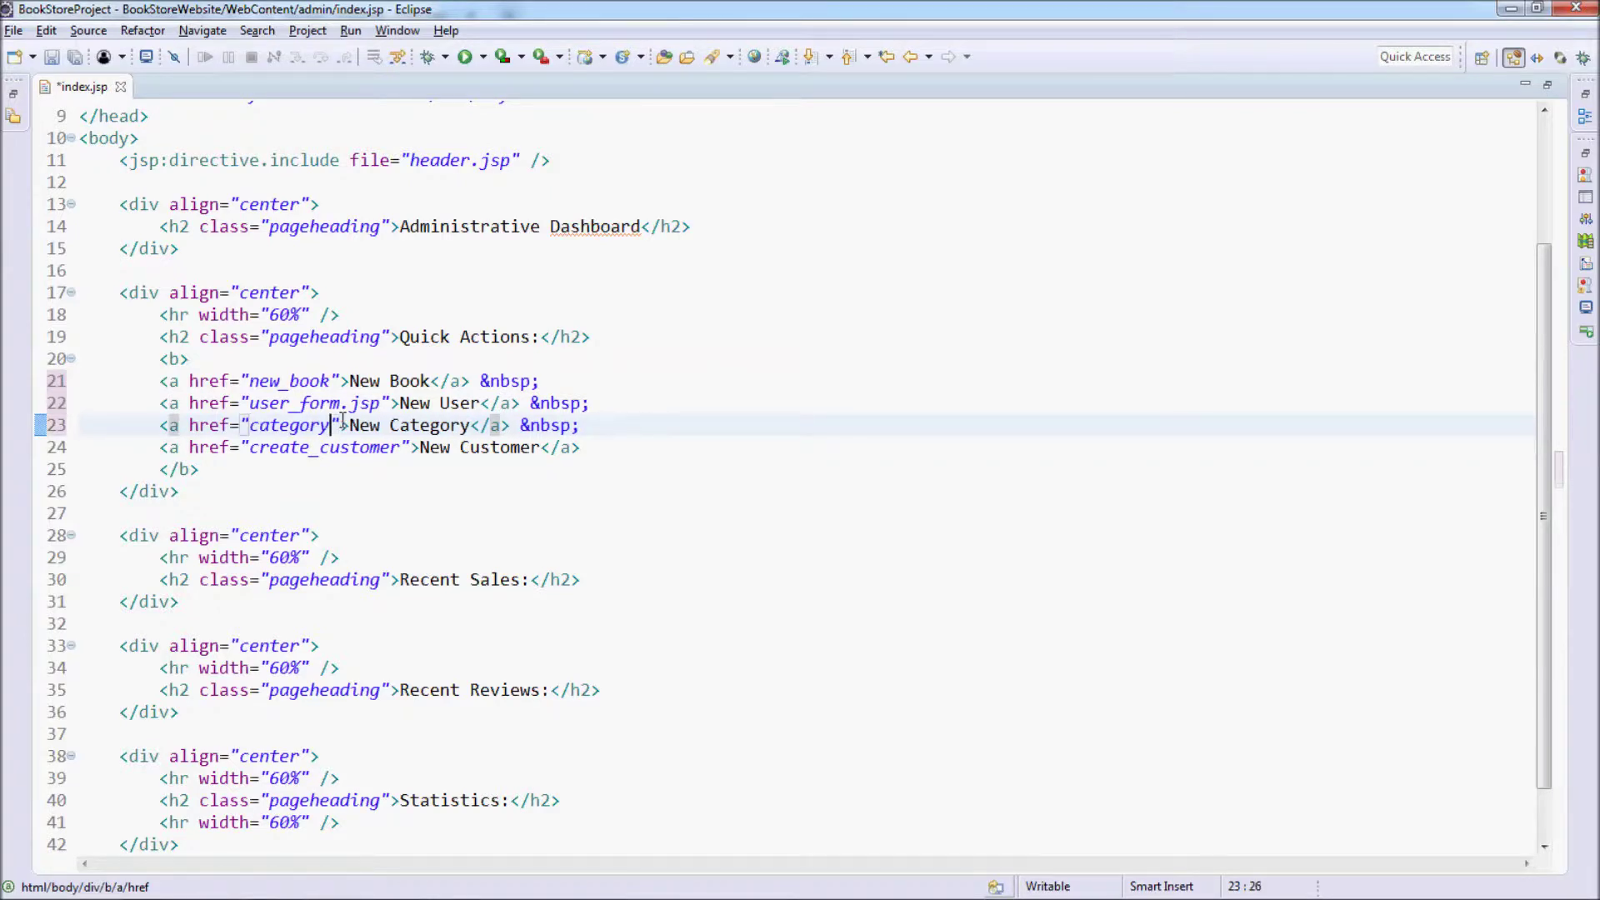
type("_form.jsp")
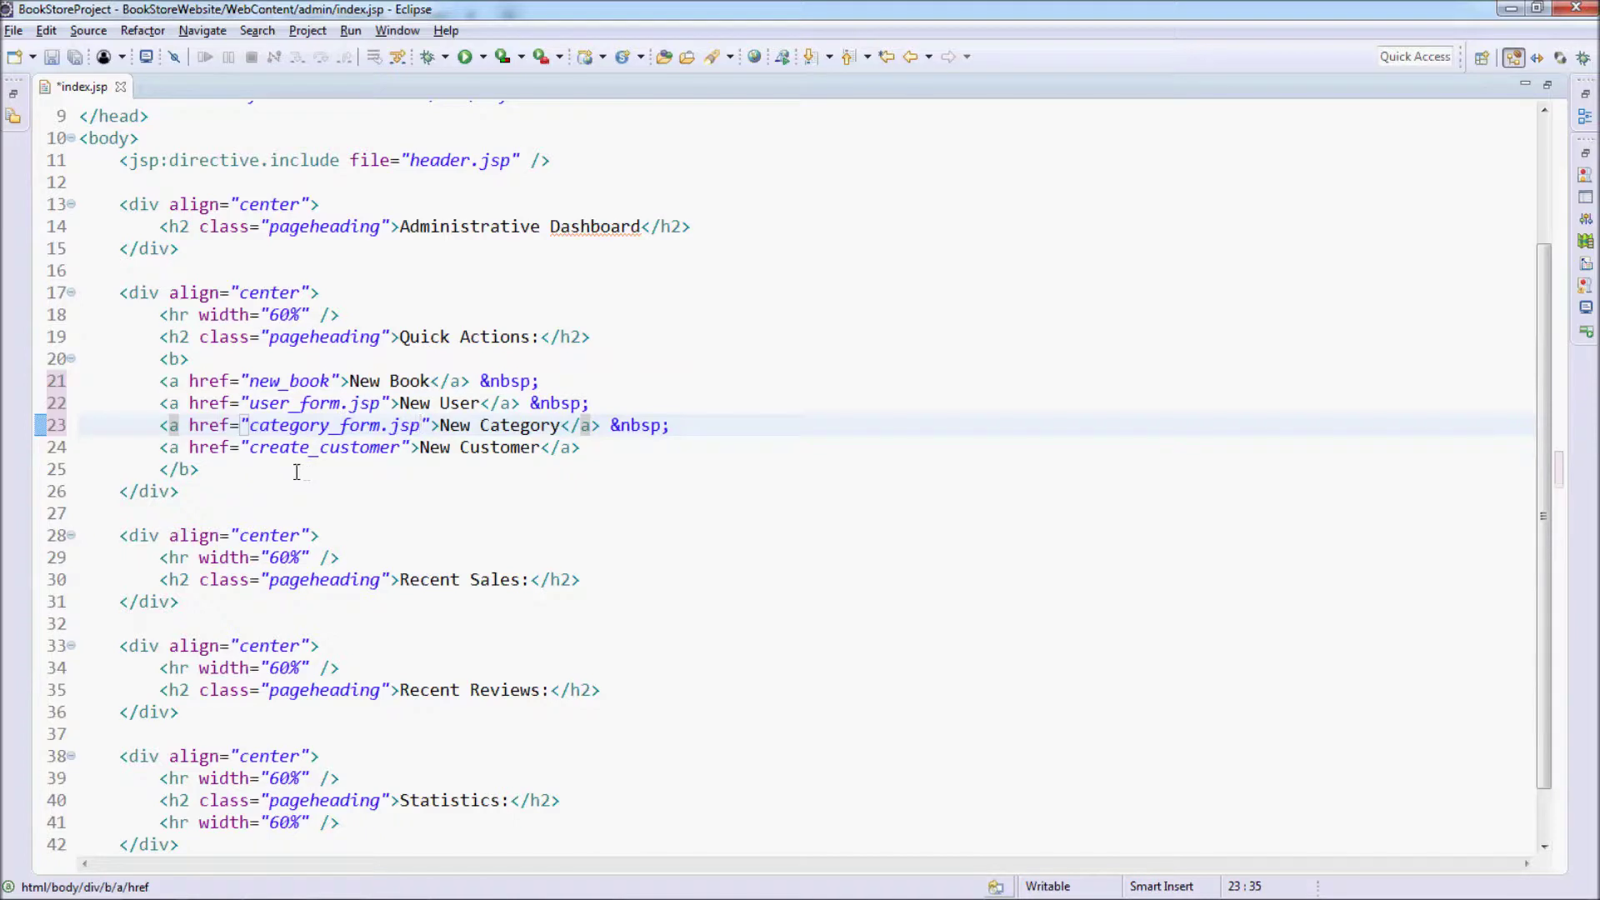
key("alt+Tab")
left_click(866, 287)
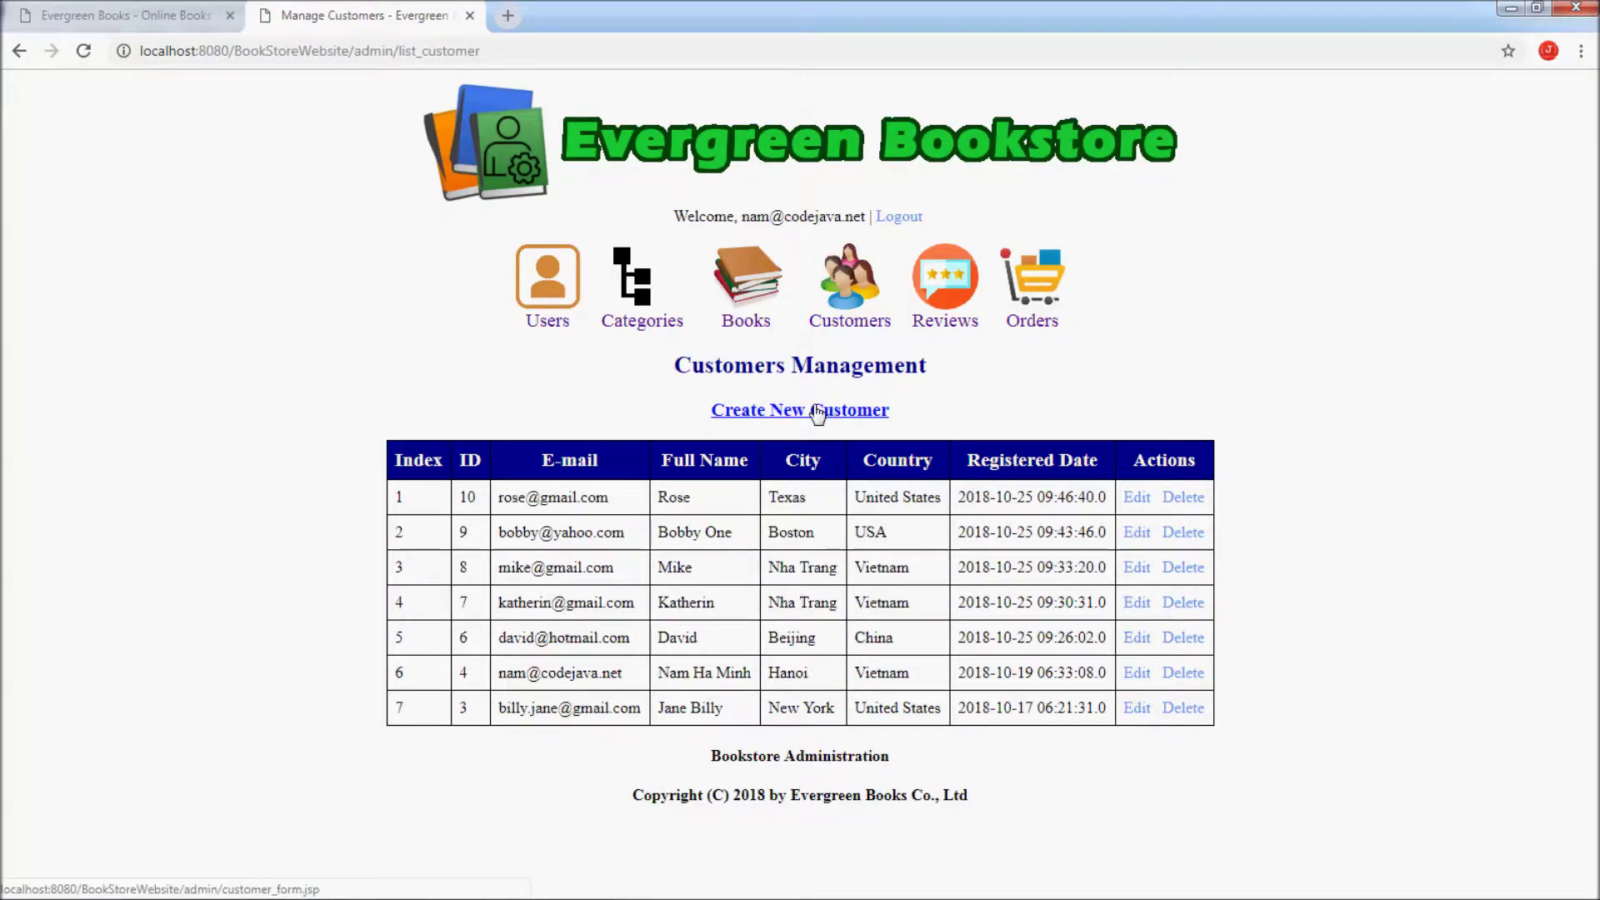
Change line 24's New Customer href to customer_form.jsp and save index.jsp
key("alt+Tab")
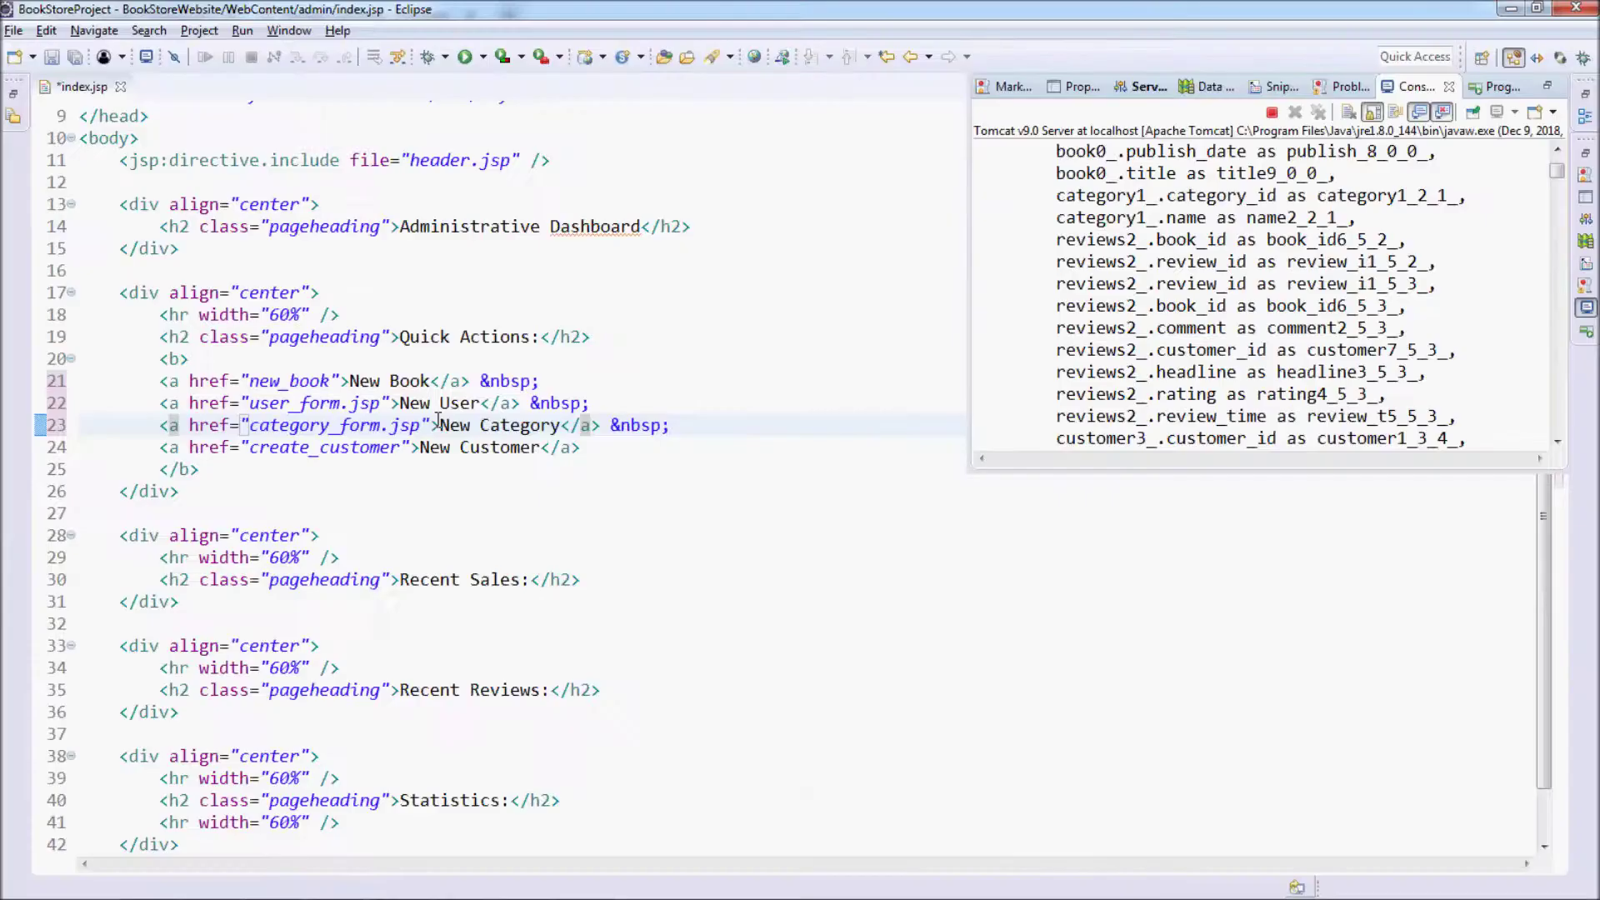
left_click(320, 447)
key("BackSpace")
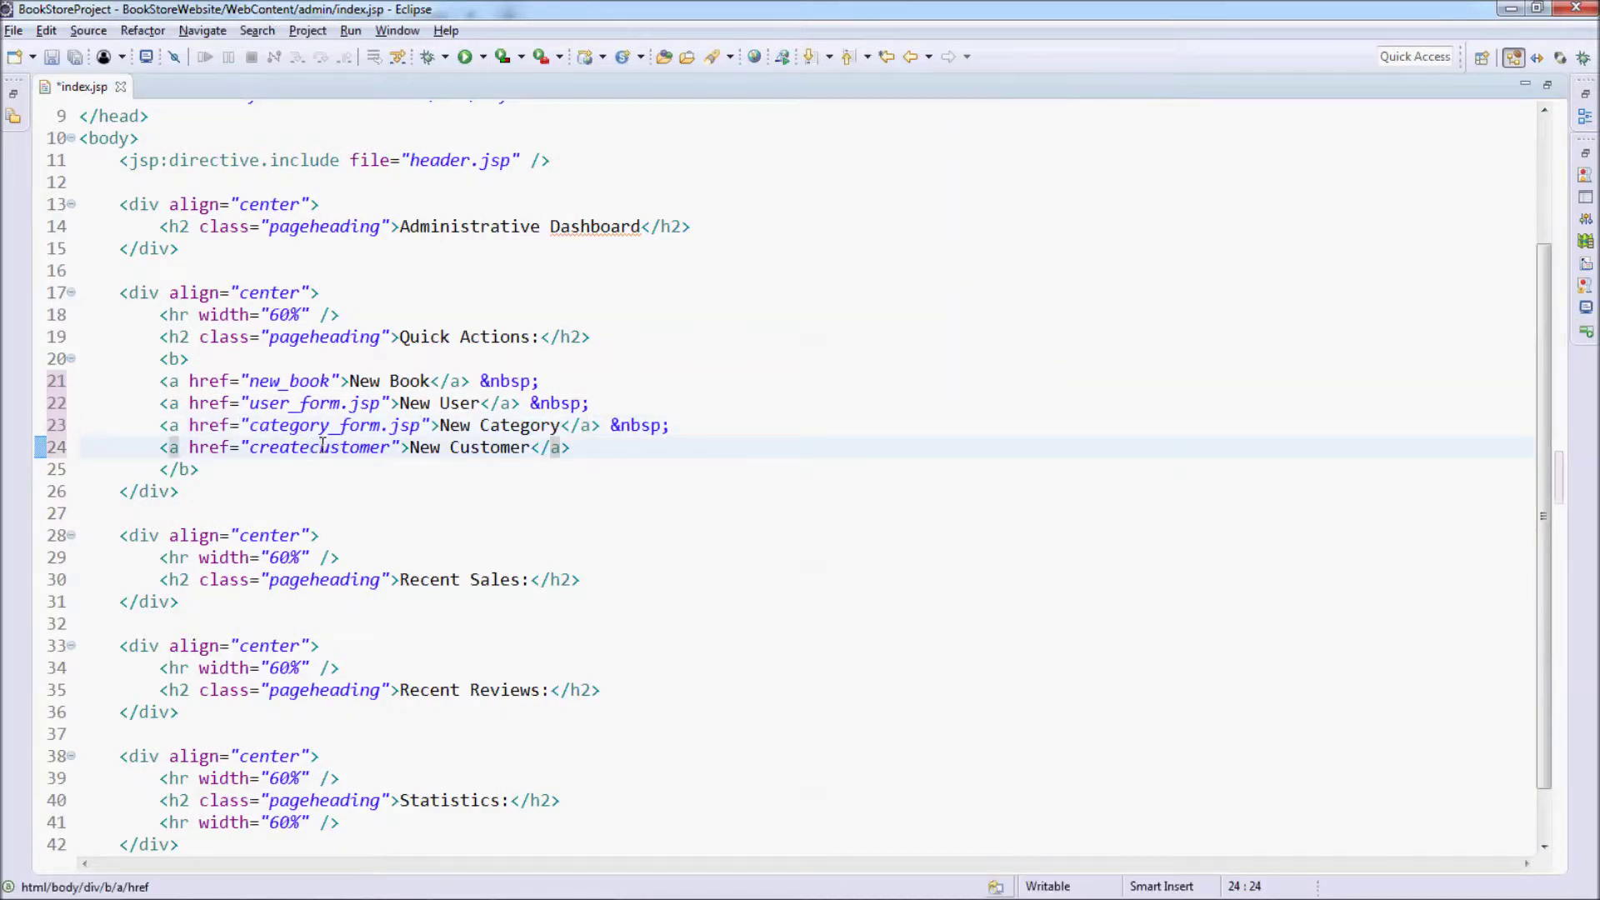
key("BackSpace")
key("BackSpace")
key("BackSpace")
key("ctrl+Right")
type("_form.jsp")
key("ctrl+s")
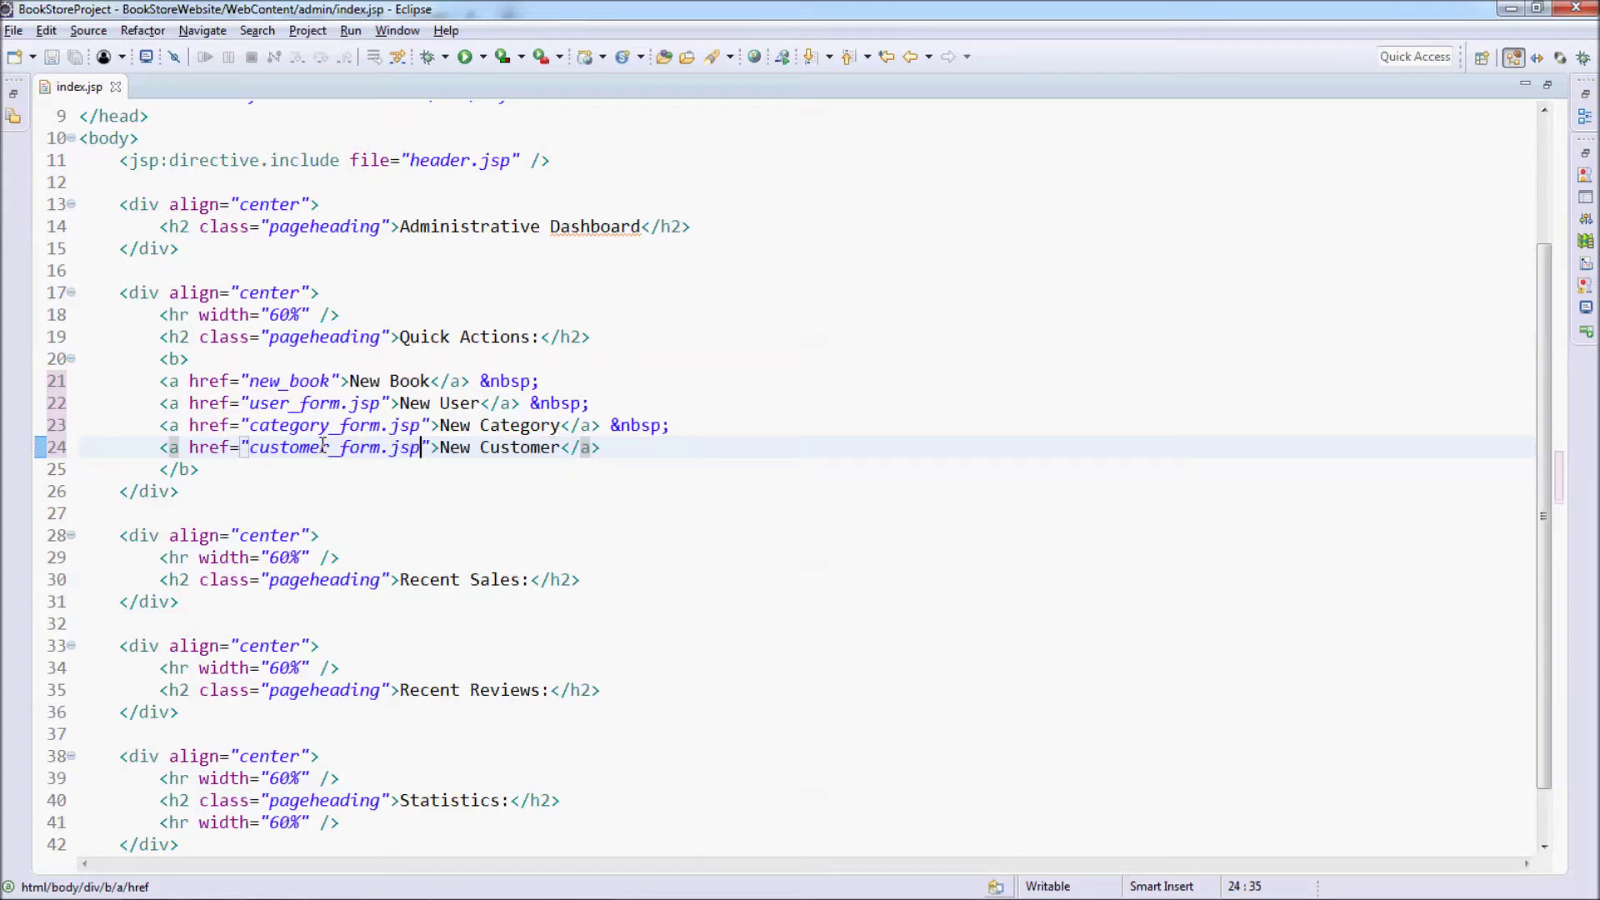
key("alt+Tab")
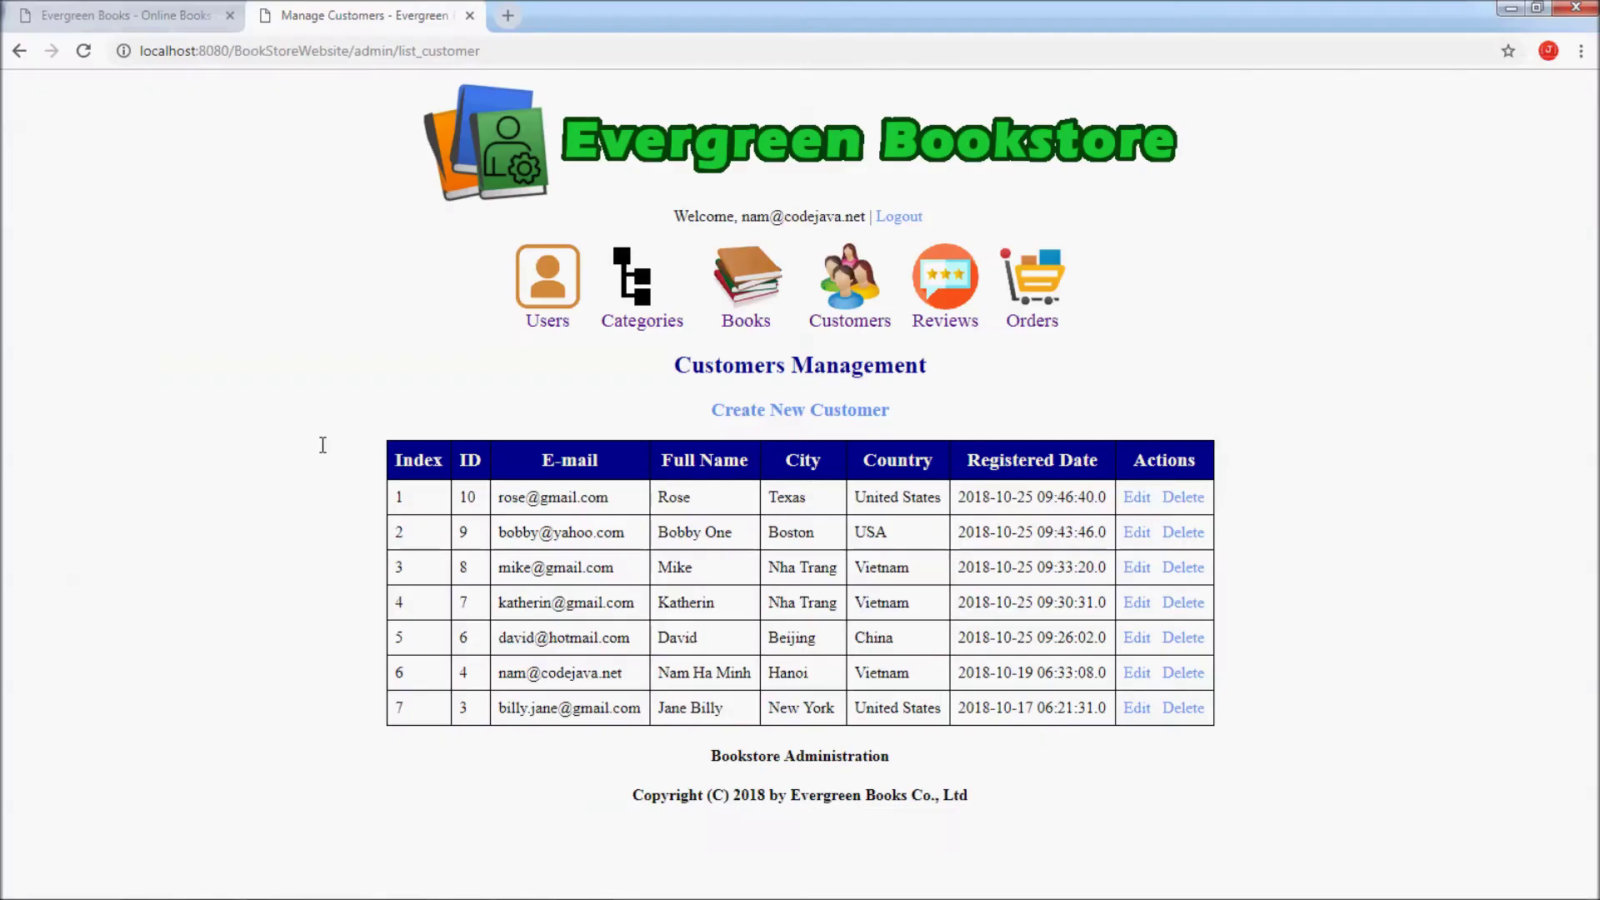